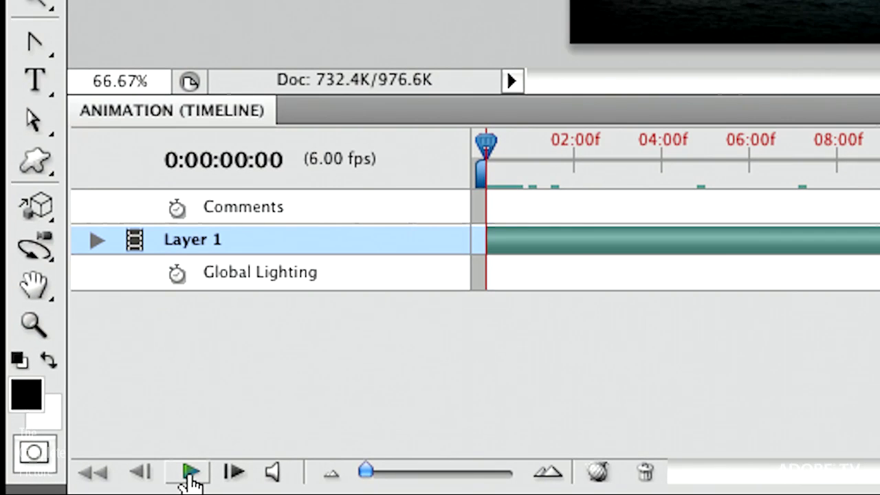
Play the harbour time-lapse from the start and stop it at 0:00:01:02
{"action": "left_click", "coordinate": [74, 486]}
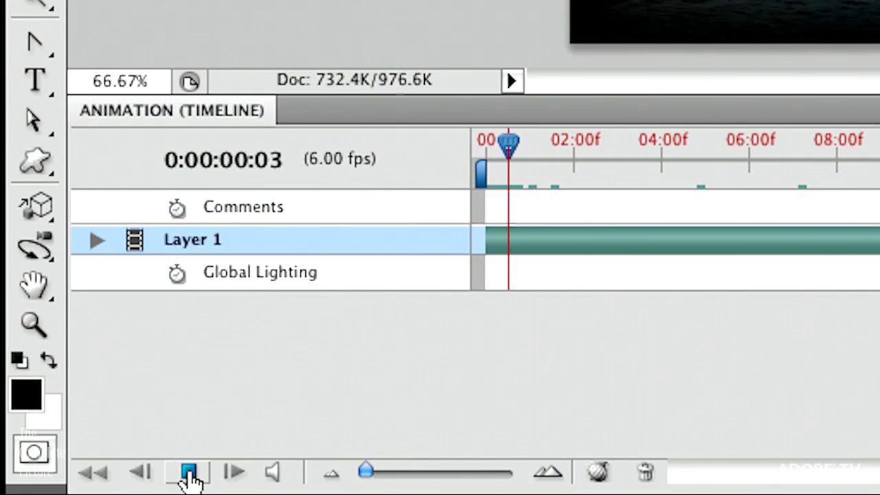
{"action": "left_click", "coordinate": [188, 477]}
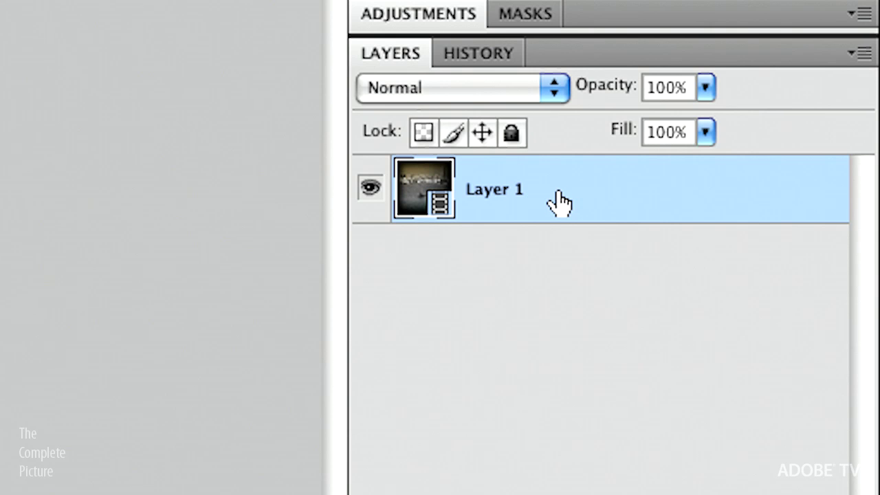
Convert the Layer 1 video layer into a smart object
{"action": "right_click", "coordinate": [556, 188]}
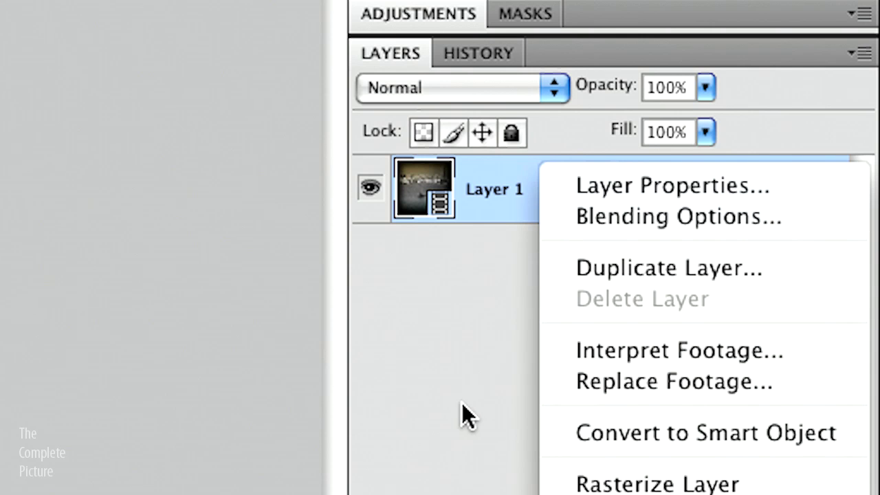
{"action": "key", "text": "Escape"}
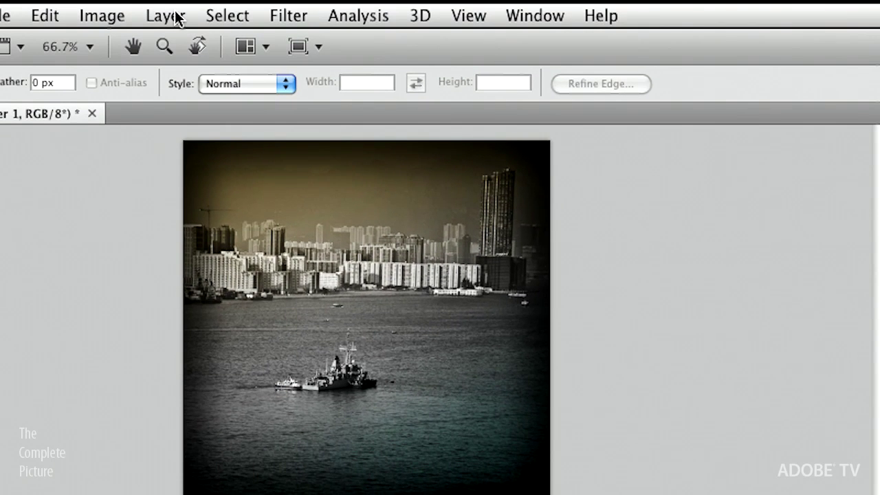
{"action": "left_click", "coordinate": [168, 15]}
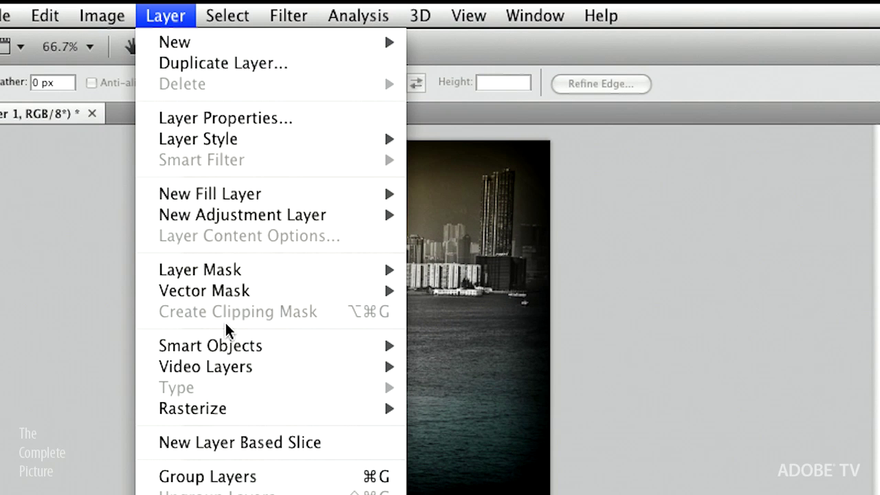
{"action": "mouse_move", "coordinate": [224, 349]}
{"action": "left_click", "coordinate": [604, 348]}
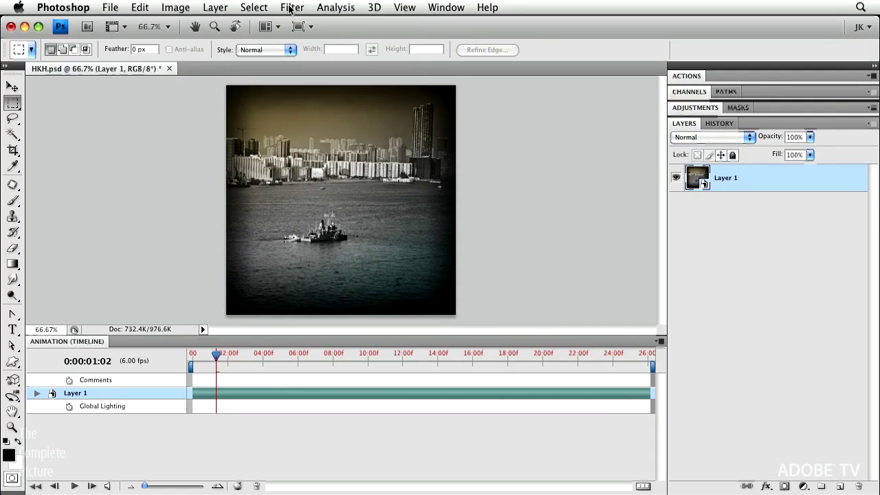
Apply a 10.6-pixel Gaussian Blur smart filter and preview the blurred footage
{"action": "left_click", "coordinate": [293, 8]}
{"action": "mouse_move", "coordinate": [311, 134]}
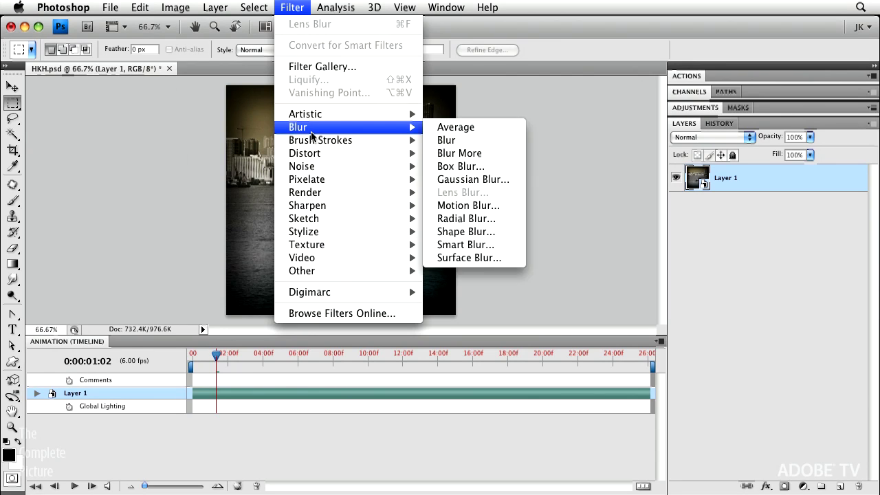
{"action": "left_click", "coordinate": [512, 179]}
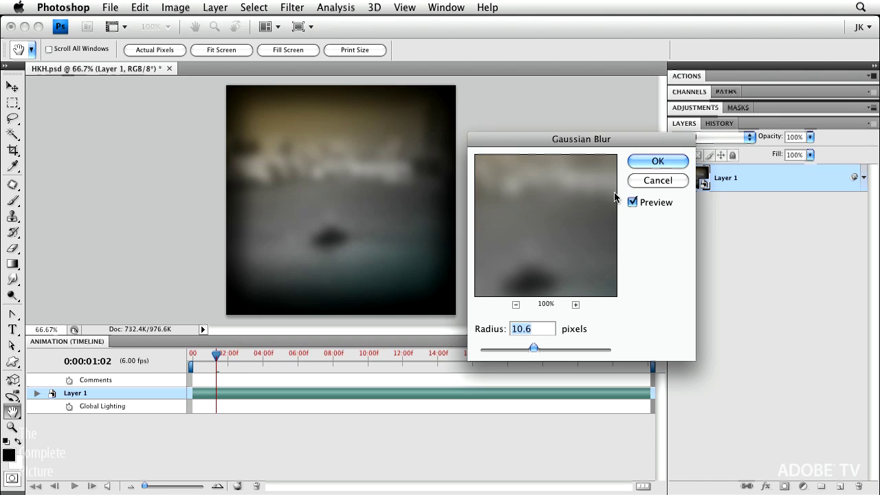
{"action": "left_click", "coordinate": [658, 161]}
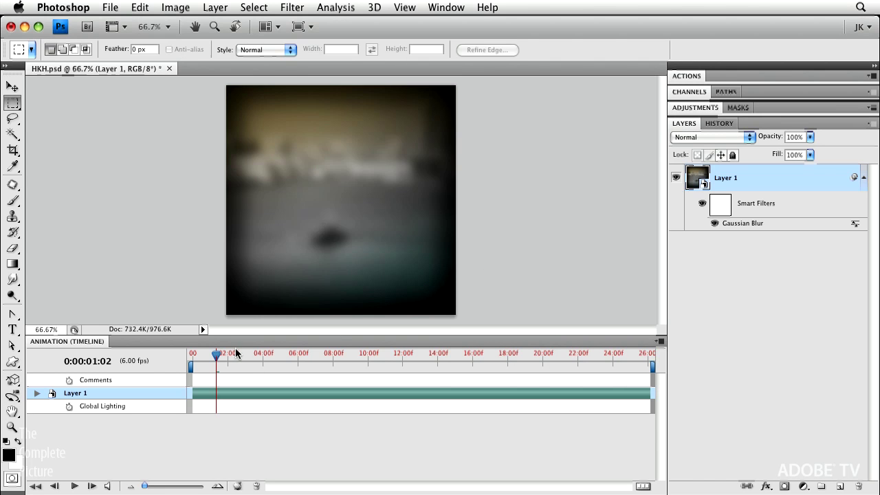
{"action": "left_click_drag", "start_coordinate": [217, 353], "coordinate": [193, 354]}
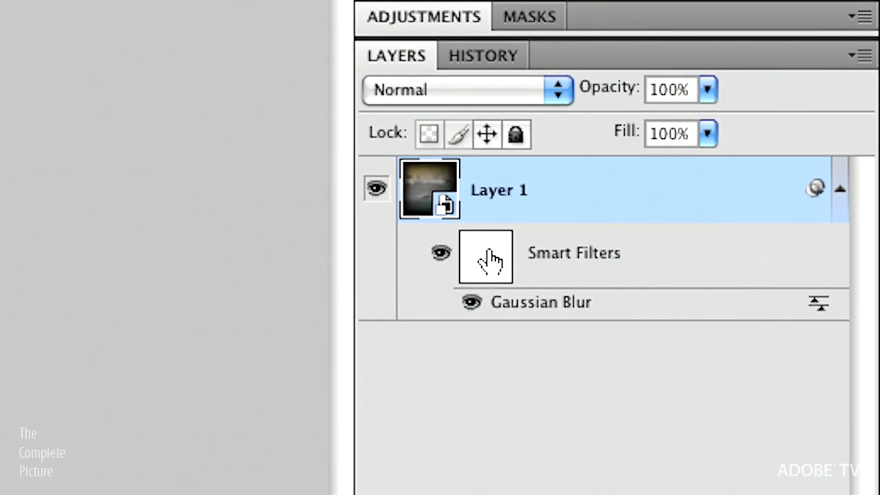
{"action": "left_click", "coordinate": [486, 259]}
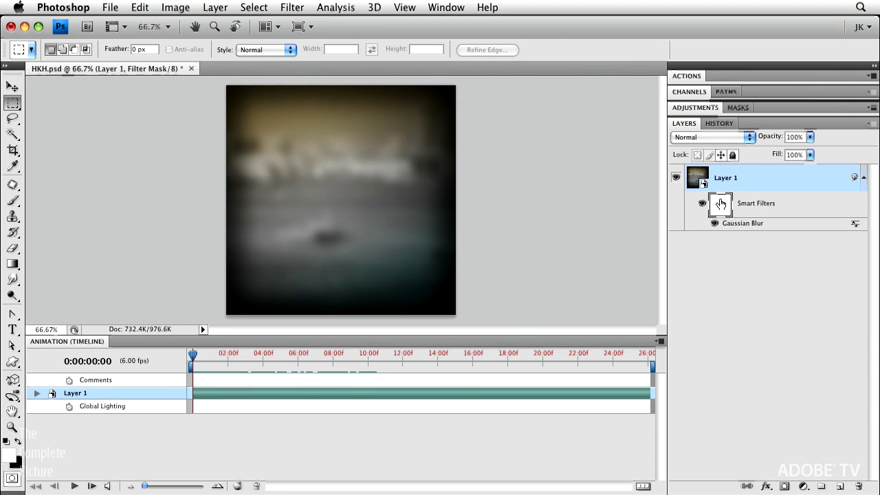
Discard HKH.psd and open HongKong__001.psd from the HONGKONG folder
{"action": "key", "text": "super+w"}
{"action": "left_click", "coordinate": [407, 170]}
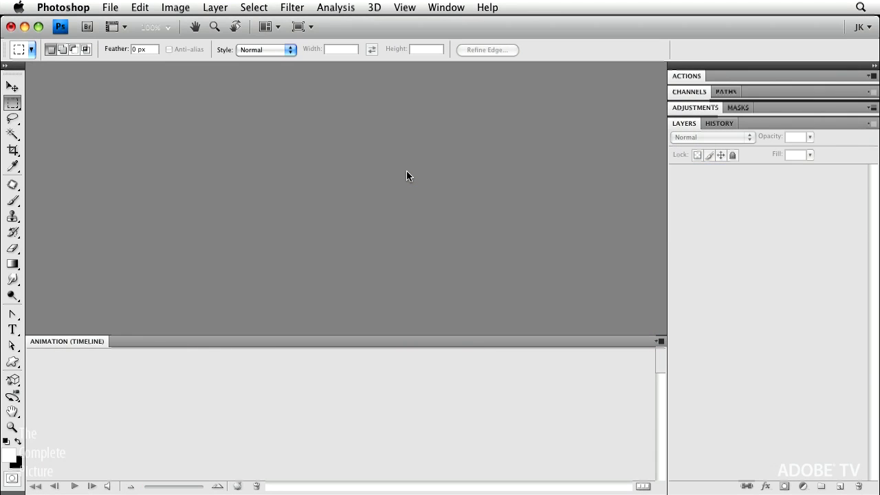
{"action": "key", "text": "super+o"}
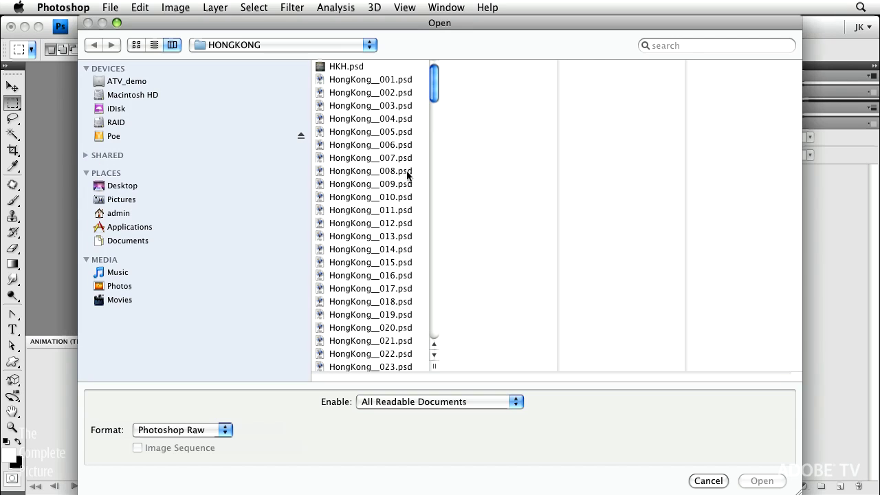
{"action": "left_click", "coordinate": [372, 81]}
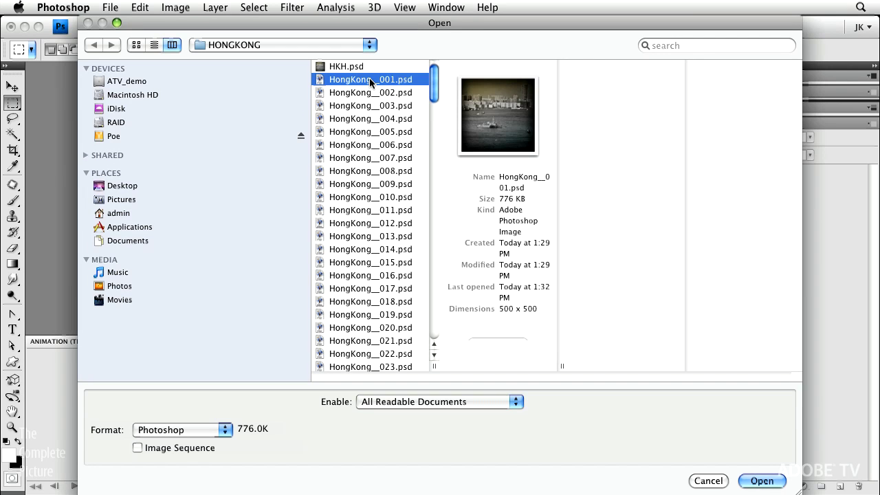
{"action": "left_click", "coordinate": [761, 480]}
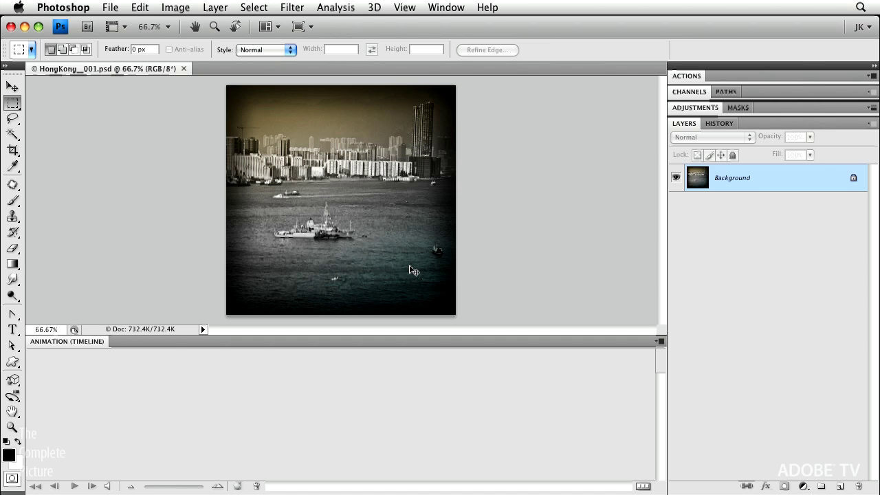
{"action": "key", "text": "super+o"}
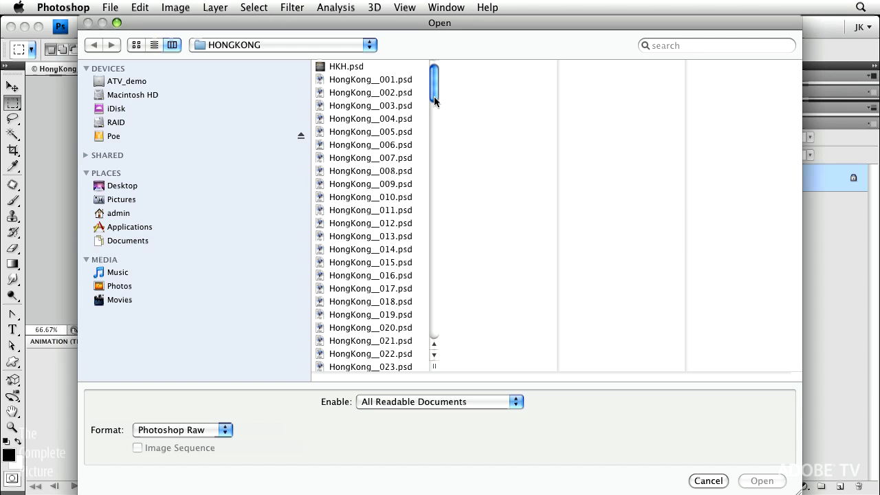
Open LensBlurDepthMap.psd from TCP 028 Time Lapse, select all, then return to HongKong__001
{"action": "left_click", "coordinate": [368, 46]}
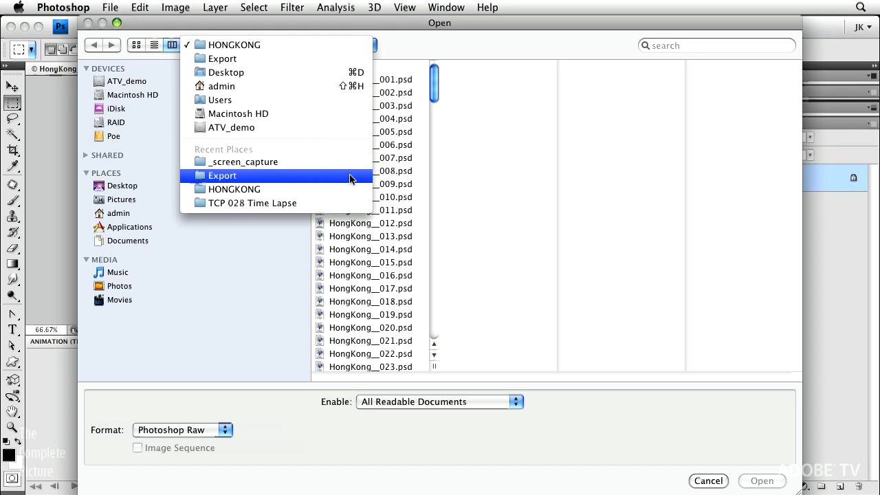
{"action": "left_click", "coordinate": [349, 203]}
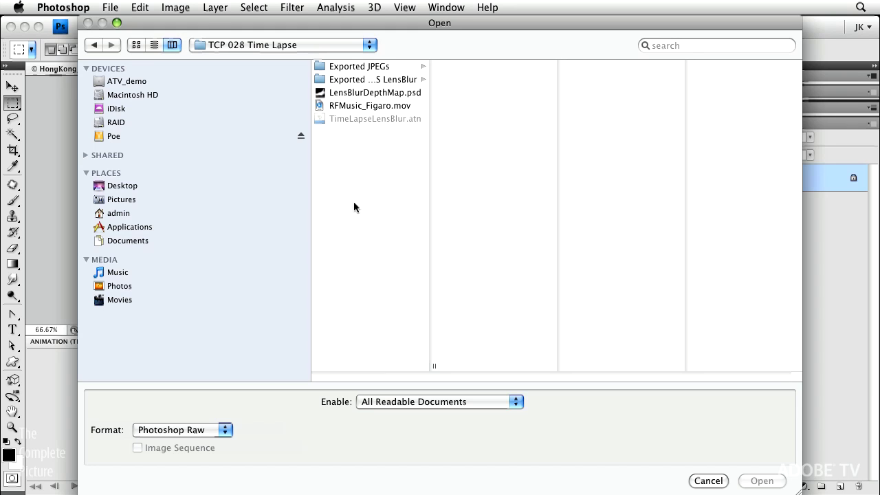
{"action": "left_click", "coordinate": [355, 96]}
{"action": "double_click", "coordinate": [355, 97]}
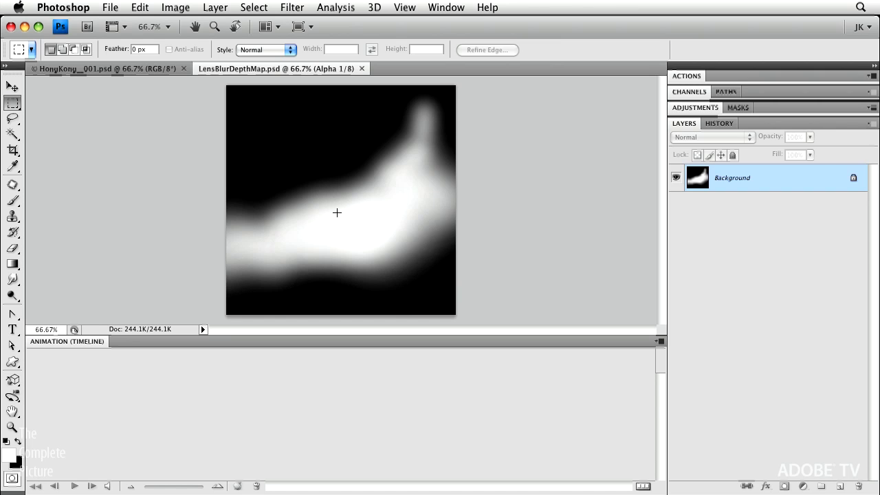
{"action": "key", "text": "super+a"}
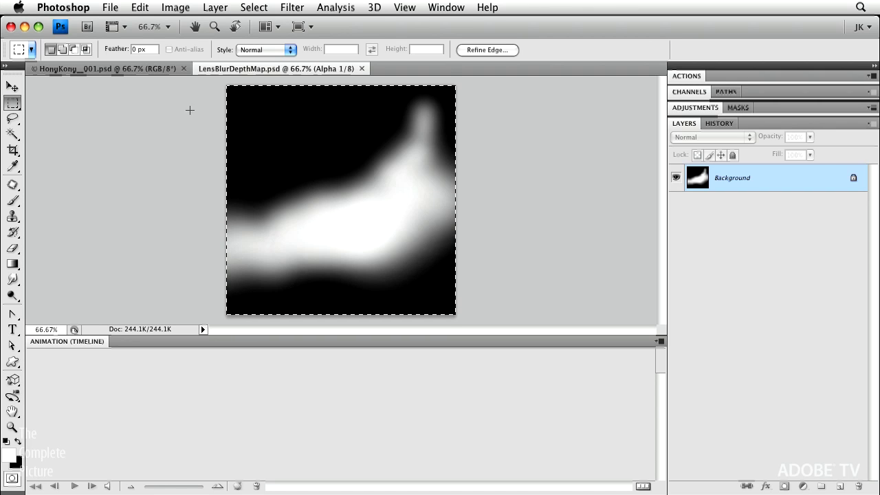
{"action": "left_click", "coordinate": [123, 68]}
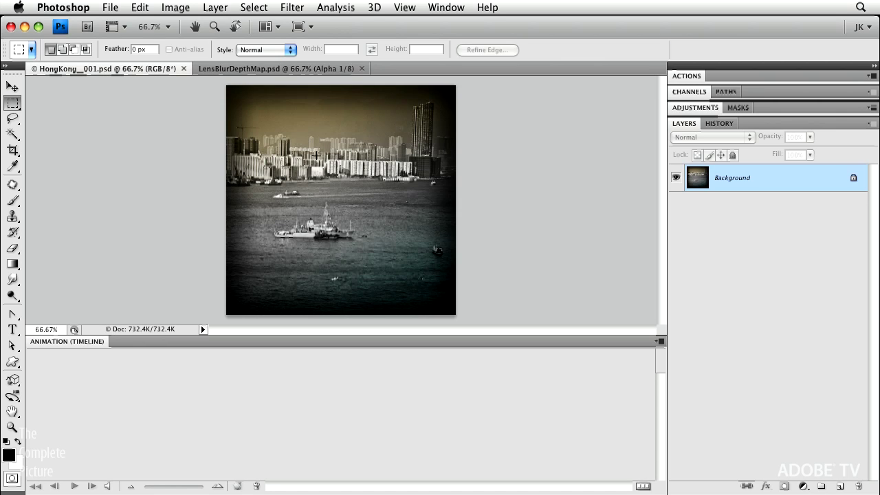
Paste the depth map into a new Alpha 1 channel and show it as a red overlay
{"action": "left_click", "coordinate": [693, 92]}
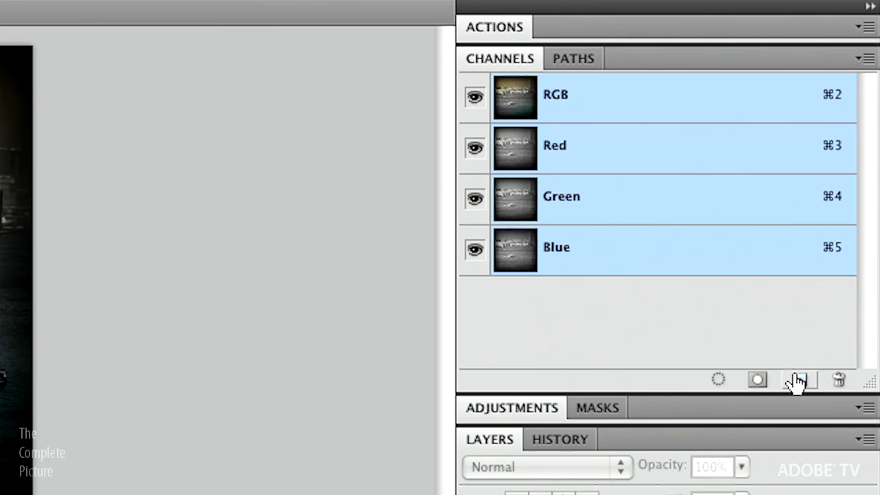
{"action": "left_click", "coordinate": [797, 380]}
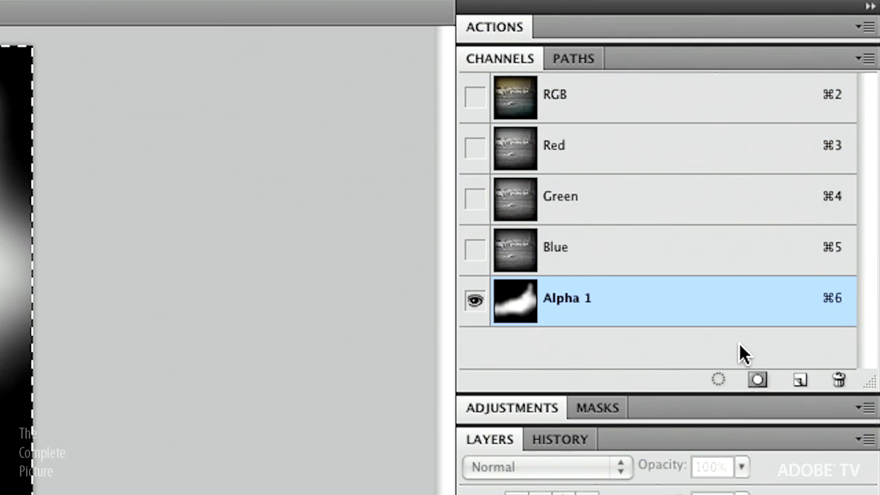
{"action": "key", "text": "ctrl+d"}
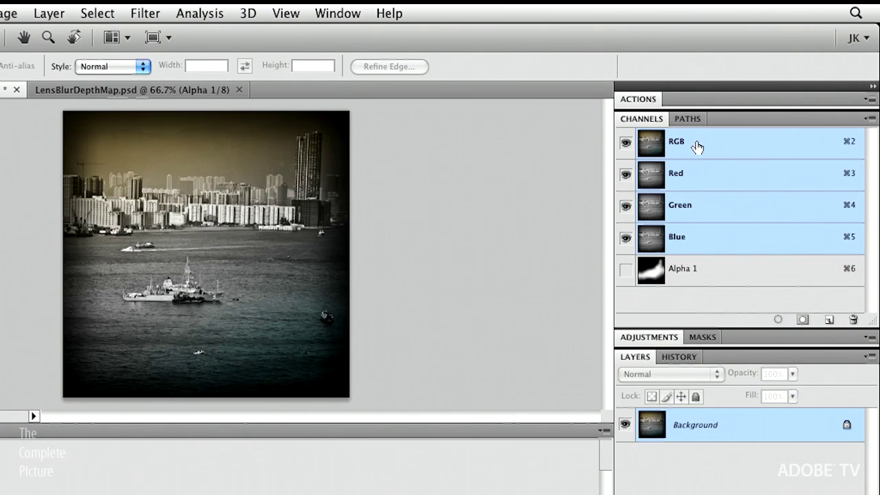
{"action": "left_click", "coordinate": [626, 270]}
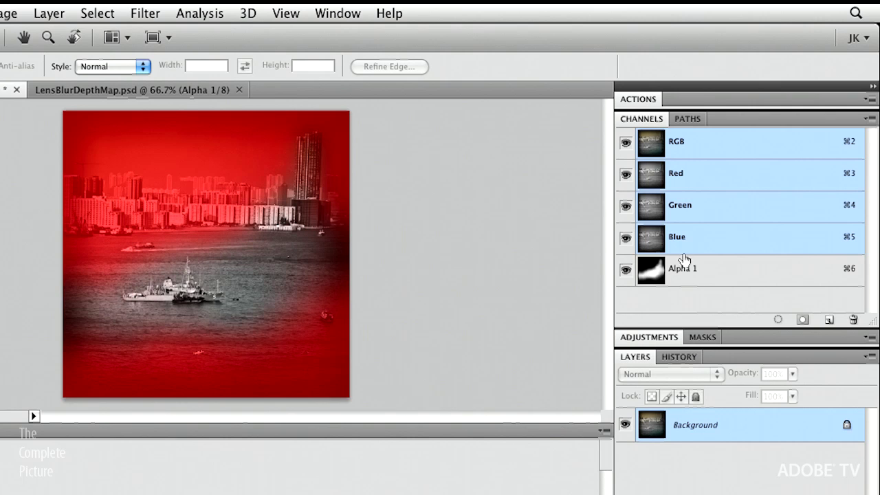
{"action": "left_click", "coordinate": [647, 102]}
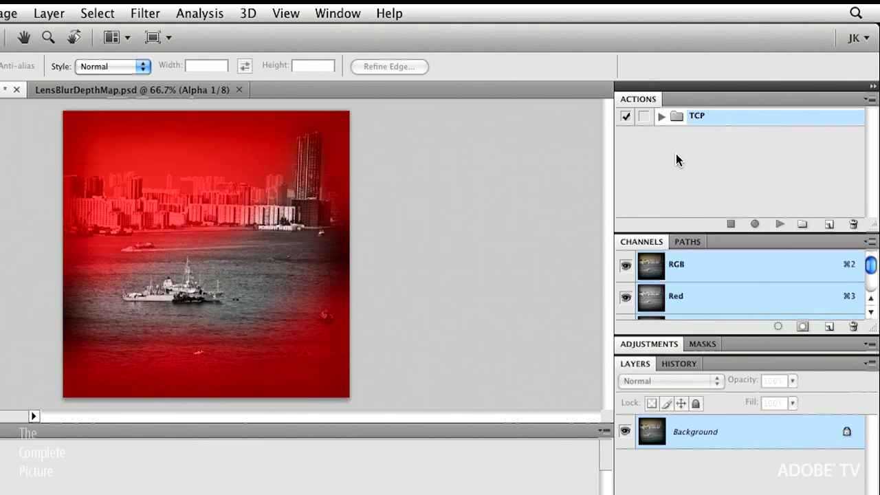
Create an action set named LB and delete the Alpha 1 channel
{"action": "left_click", "coordinate": [801, 224]}
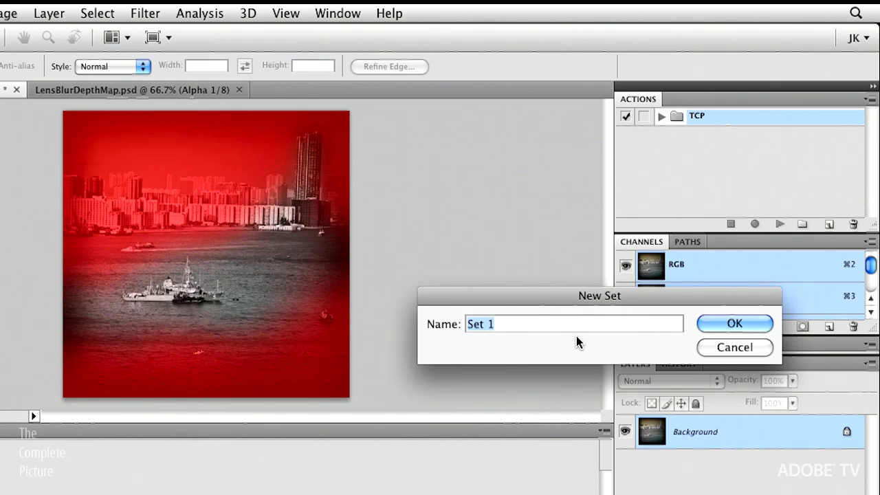
{"action": "type", "text": "LB"}
{"action": "key", "text": "Return"}
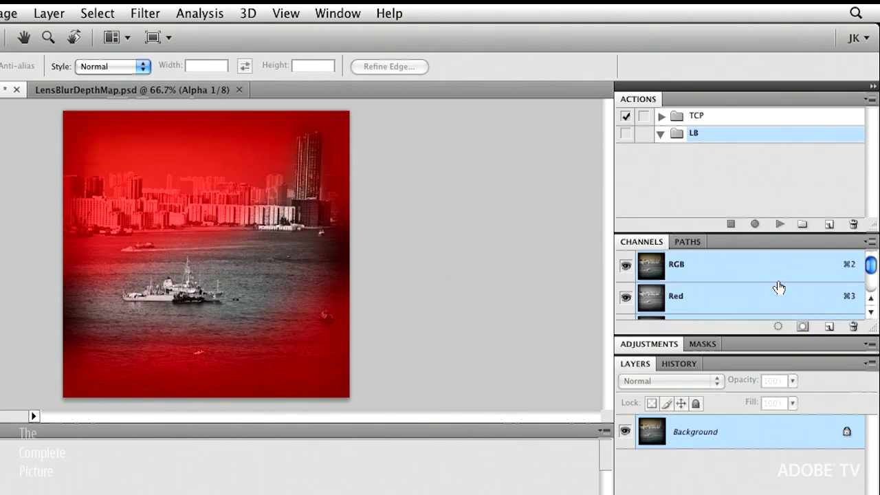
{"action": "scroll", "coordinate": [777, 289], "scroll_direction": "down", "scroll_amount": 5}
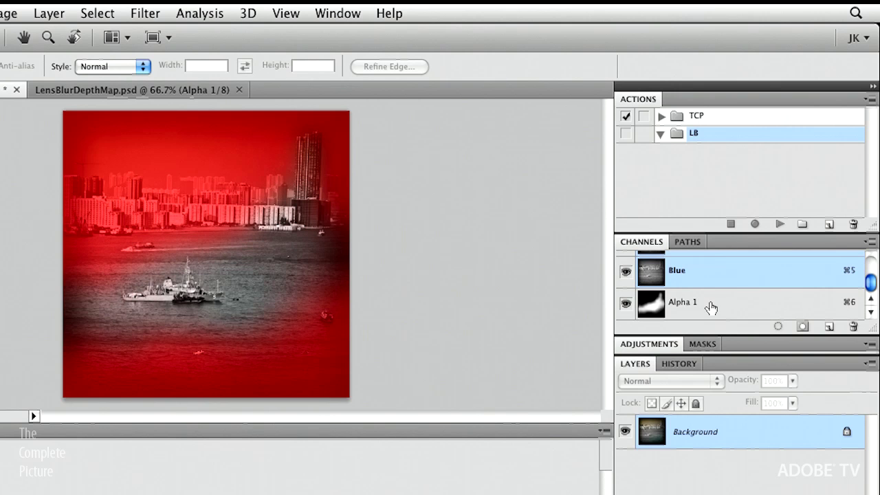
{"action": "left_click_drag", "start_coordinate": [764, 309], "coordinate": [840, 329]}
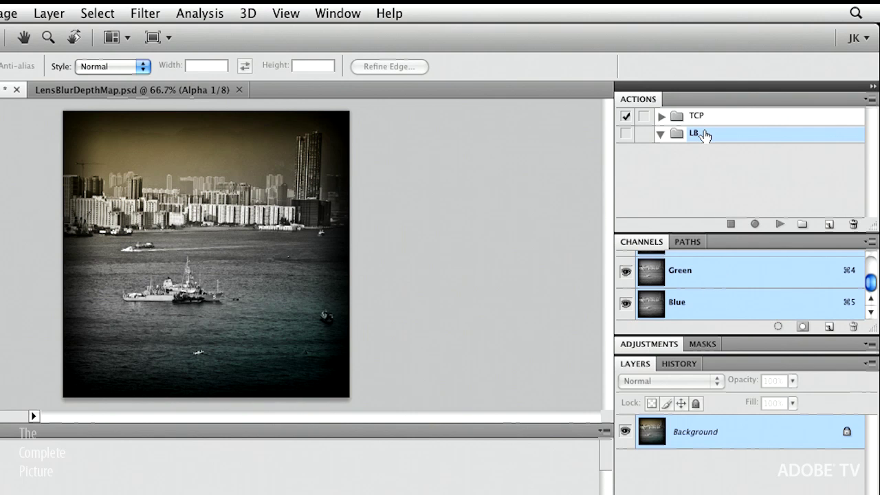
Record a new LB HKH action that converts the Background into Layer 0
{"action": "left_click", "coordinate": [828, 225]}
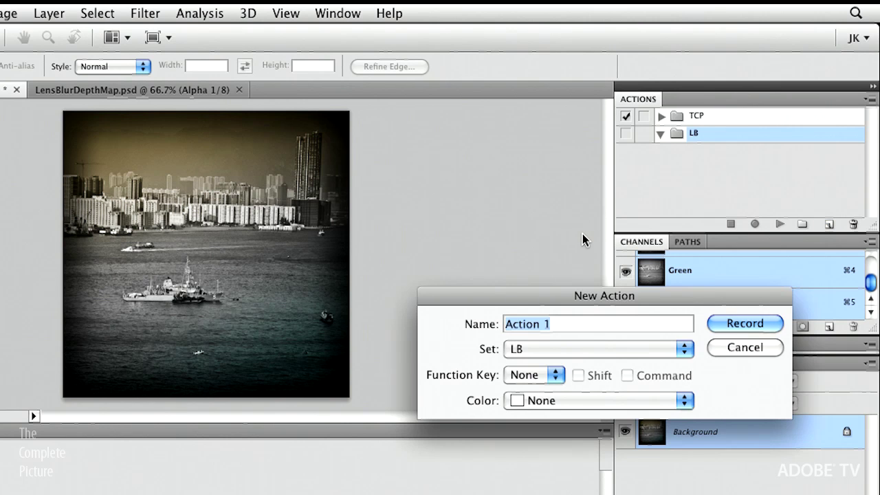
{"action": "type", "text": "LB "}
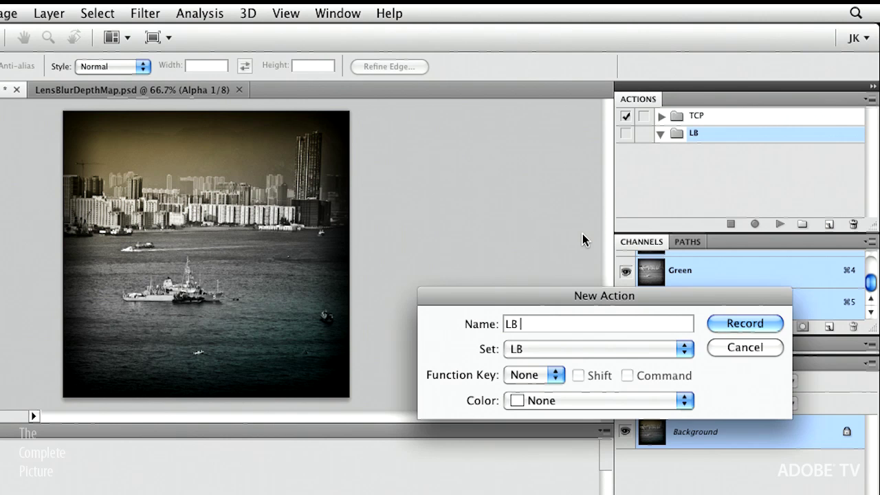
{"action": "type", "text": "HKH"}
{"action": "left_click", "coordinate": [745, 325]}
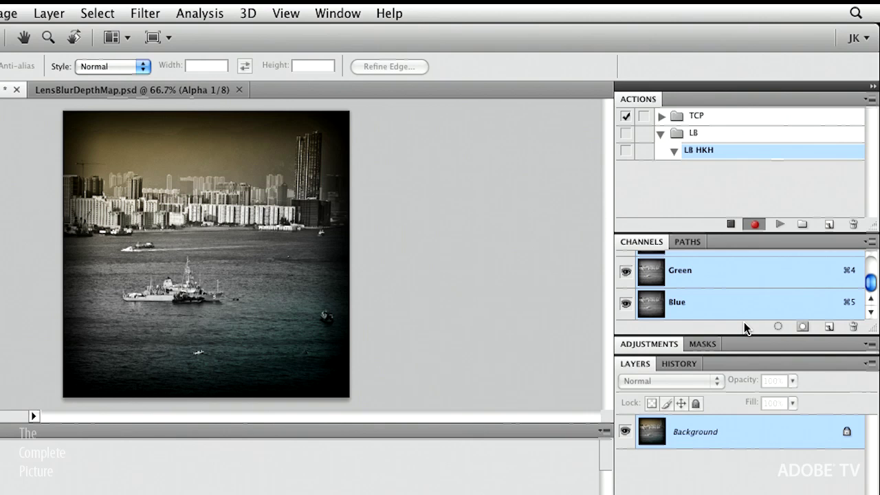
{"action": "double_click", "coordinate": [715, 436], "text": "alt"}
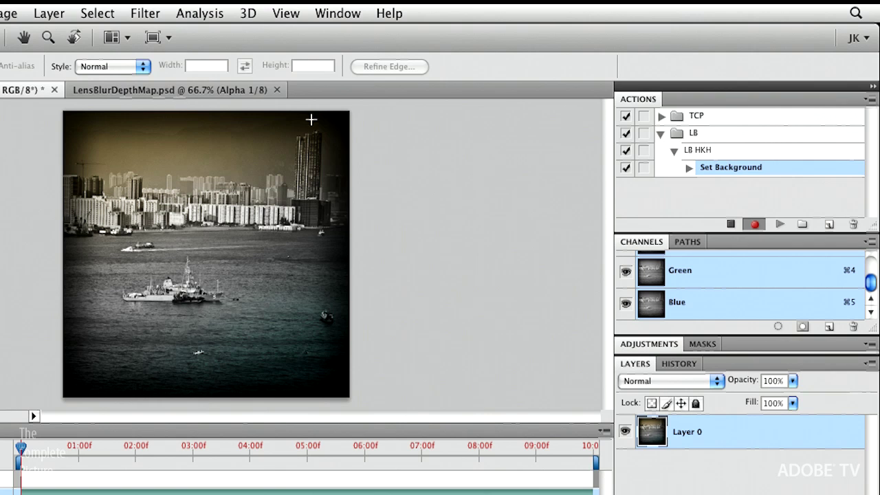
{"action": "left_click", "coordinate": [730, 224]}
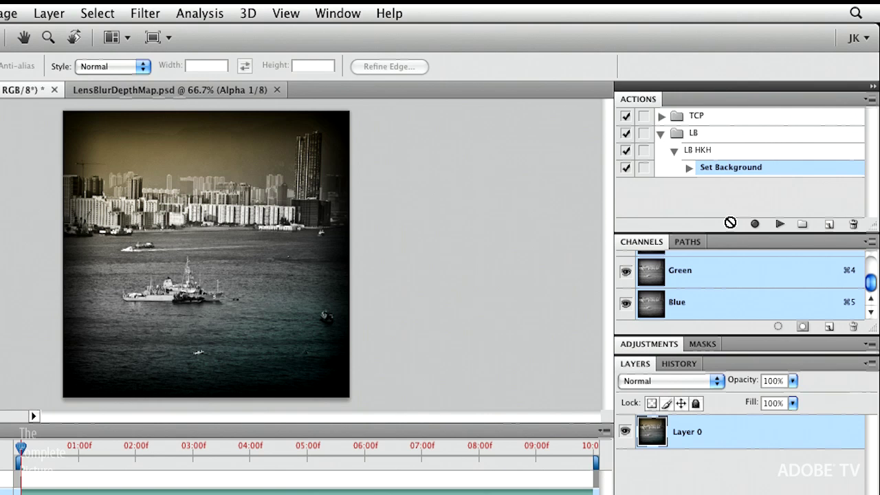
Close the depth map, resume recording, and reopen LensBlurDepthMap.psd via File > Open
{"action": "left_click", "coordinate": [279, 90]}
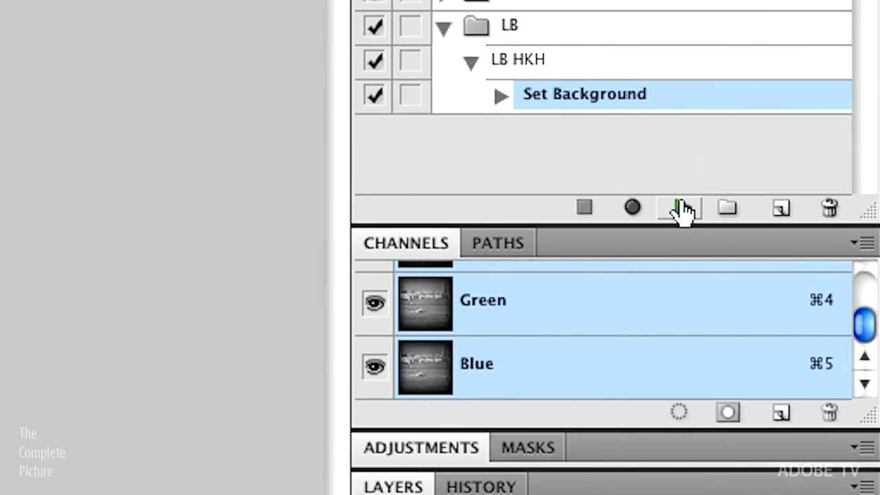
{"action": "left_click", "coordinate": [632, 208]}
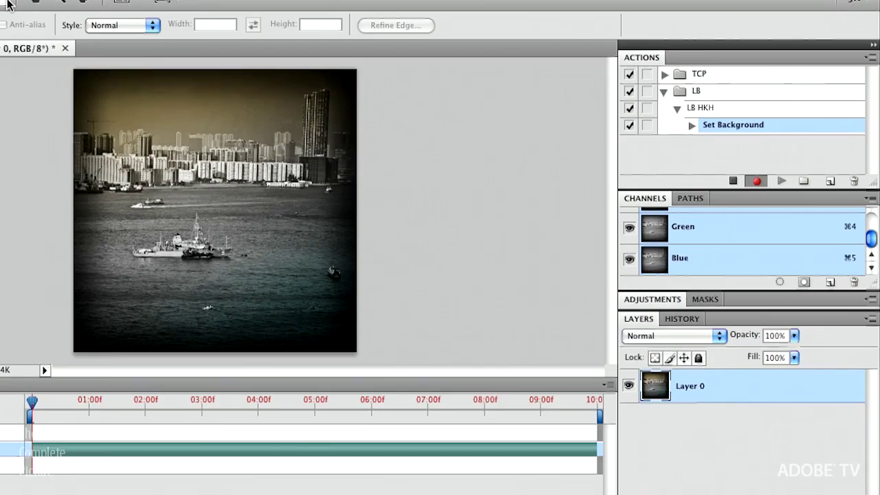
{"action": "left_click", "coordinate": [110, 6]}
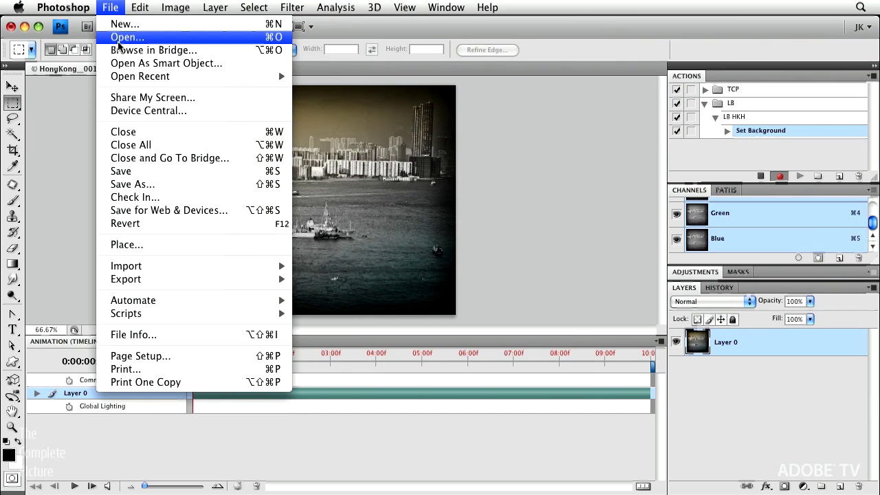
{"action": "left_click", "coordinate": [117, 42]}
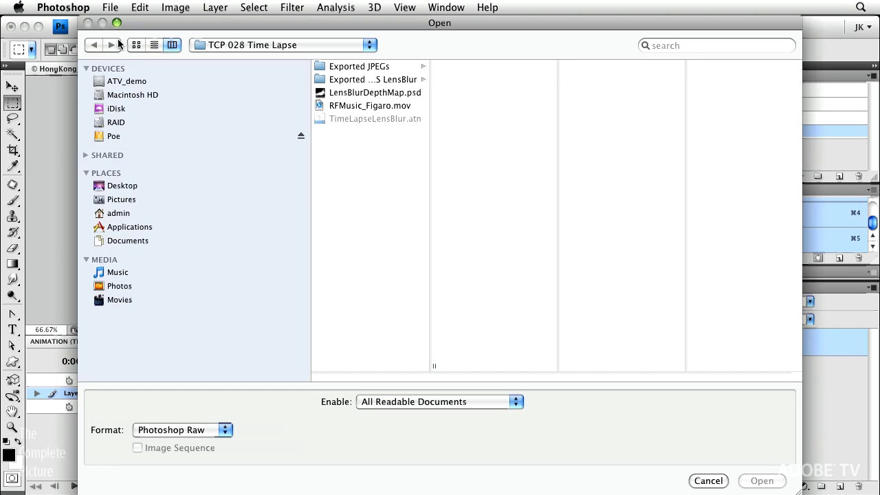
{"action": "double_click", "coordinate": [350, 92]}
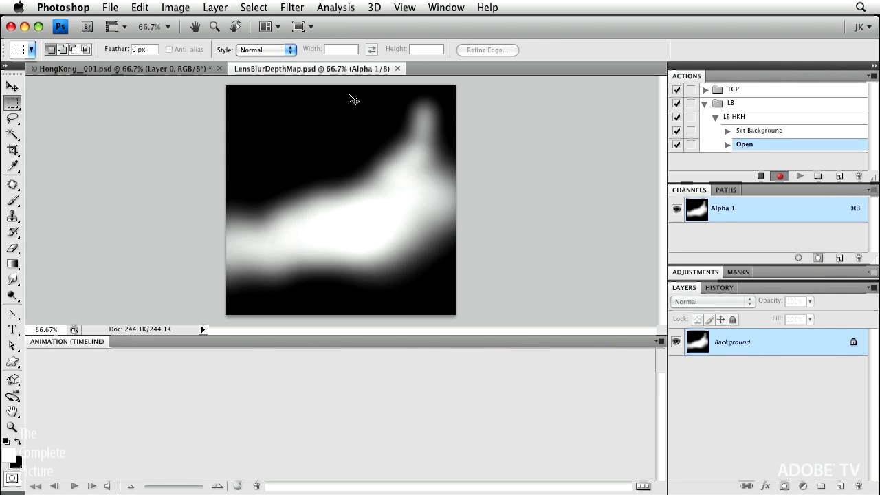
Select all of the depth map, copy it, and close its document
{"action": "key", "text": "super+a"}
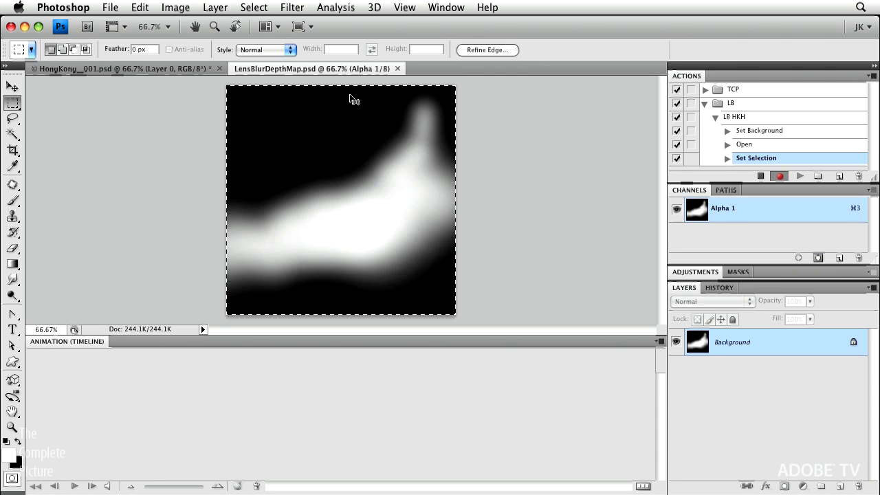
{"action": "key", "text": "super+c"}
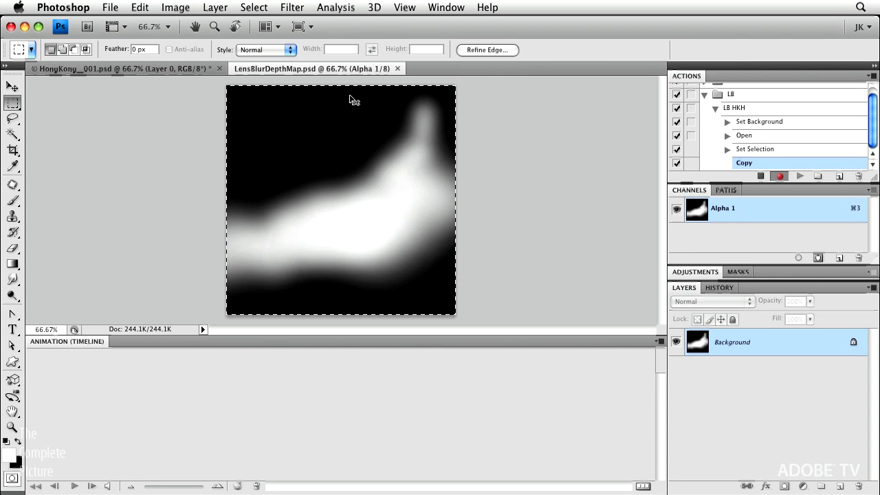
{"action": "key", "text": "super+w"}
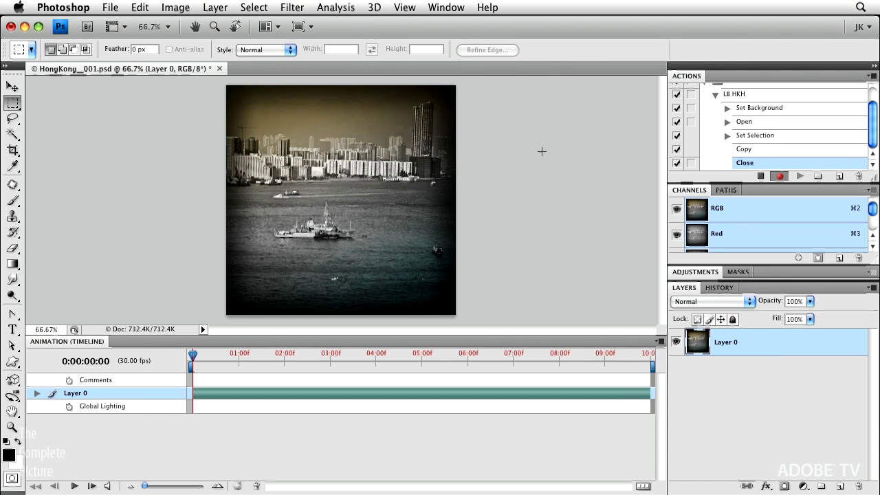
Paste the depth map into a new Alpha 1 channel, deselect, and reselect RGB
{"action": "scroll", "coordinate": [753, 216], "scroll_direction": "down", "scroll_amount": 1}
{"action": "scroll", "coordinate": [752, 218], "scroll_direction": "down", "scroll_amount": 3}
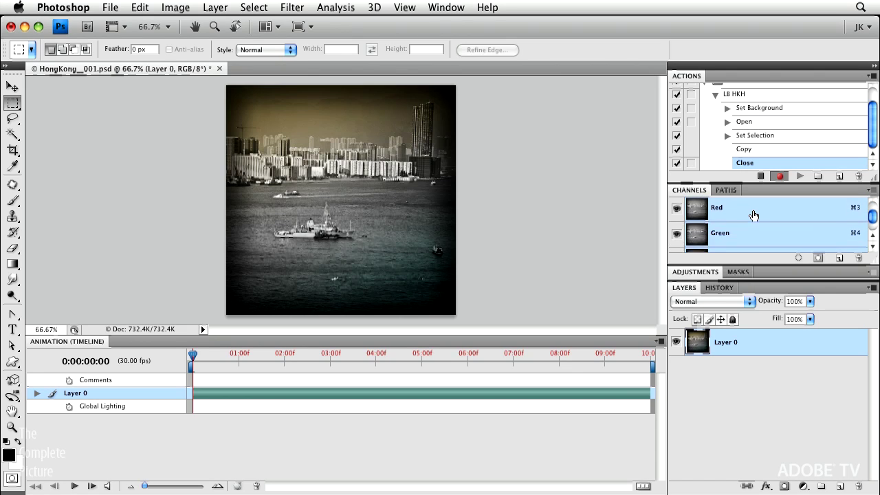
{"action": "left_click", "coordinate": [840, 258]}
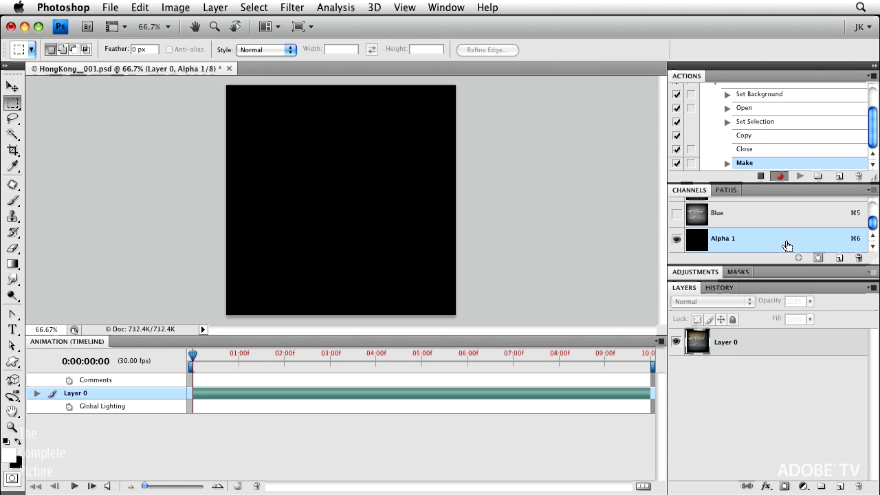
{"action": "key", "text": "super+v"}
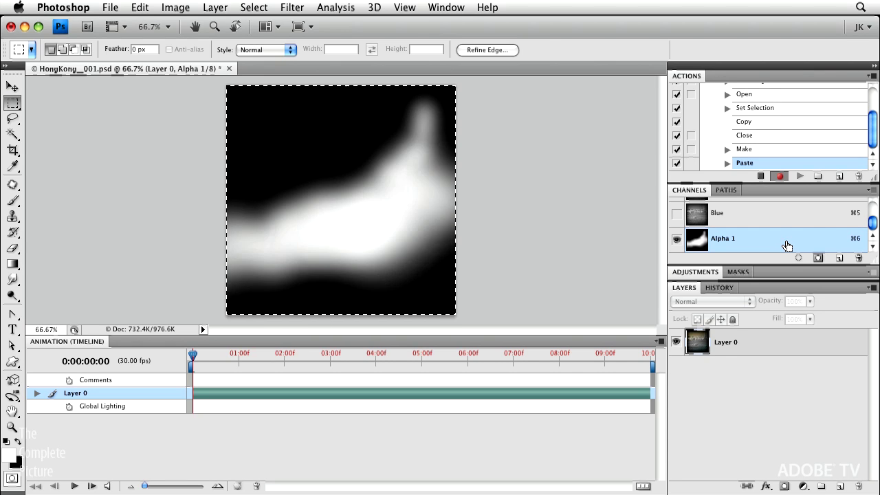
{"action": "key", "text": "super+d"}
{"action": "scroll", "coordinate": [723, 237], "scroll_direction": "up", "scroll_amount": 3}
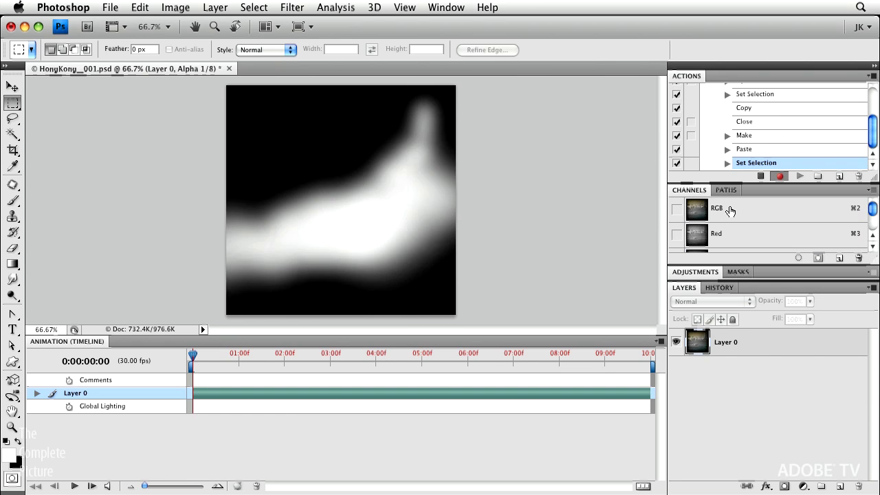
{"action": "left_click", "coordinate": [730, 212]}
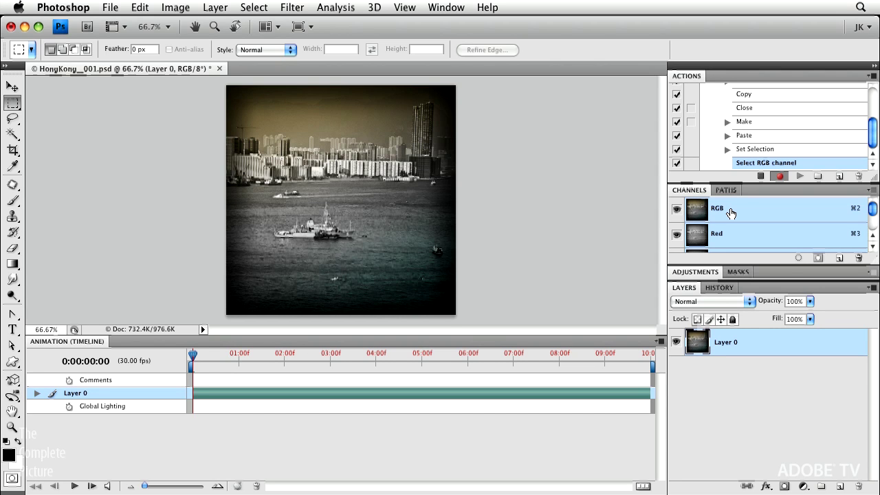
Apply Lens Blur with Alpha 1 as the inverted depth map source
{"action": "left_click", "coordinate": [294, 9]}
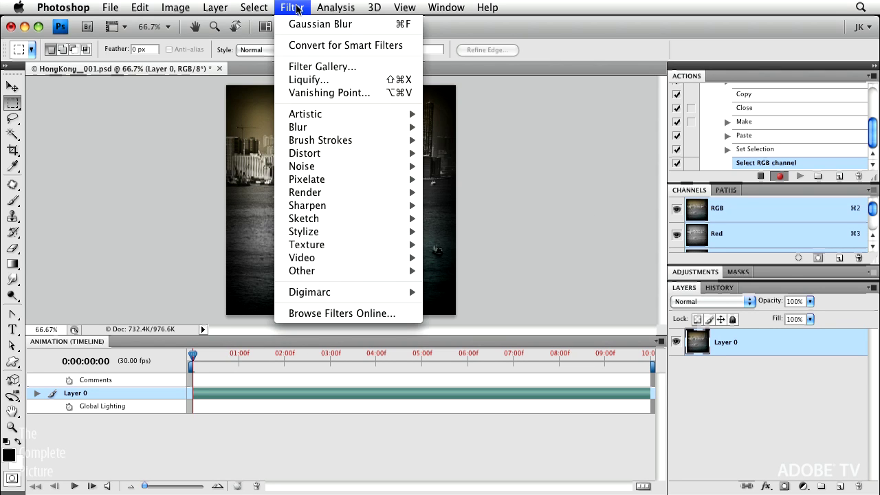
{"action": "mouse_move", "coordinate": [315, 128]}
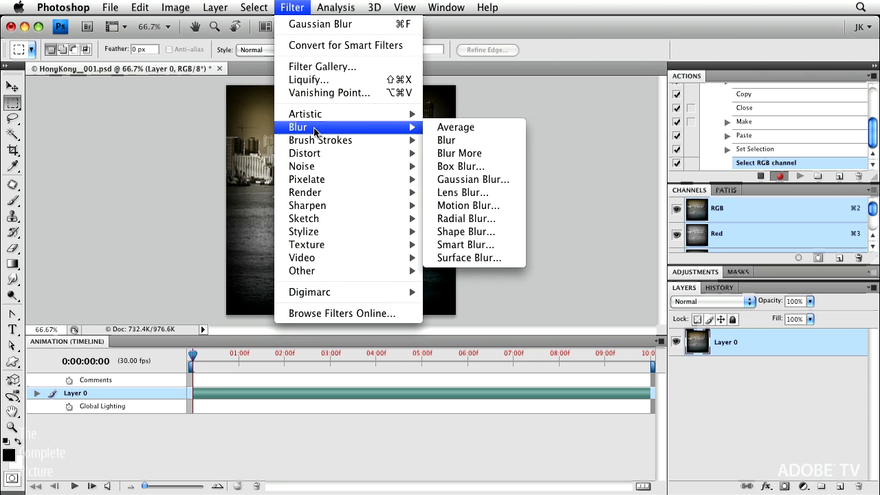
{"action": "left_click", "coordinate": [497, 191]}
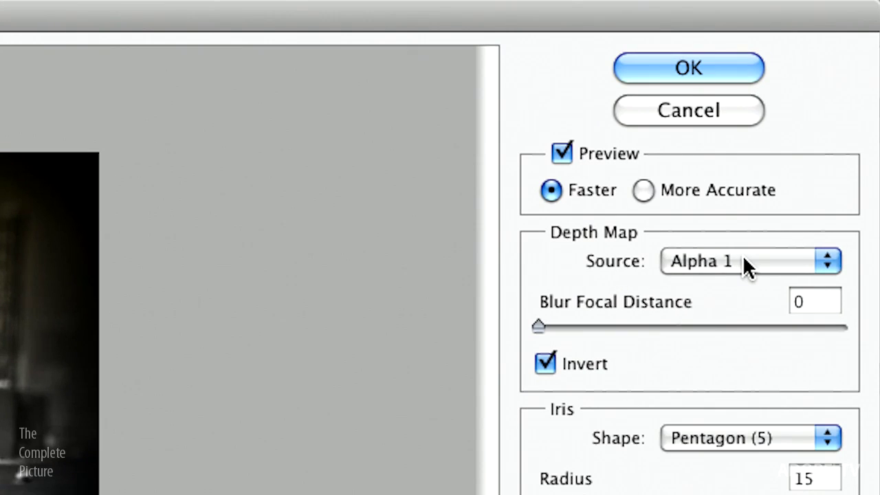
{"action": "left_click", "coordinate": [818, 136]}
{"action": "left_click", "coordinate": [745, 261]}
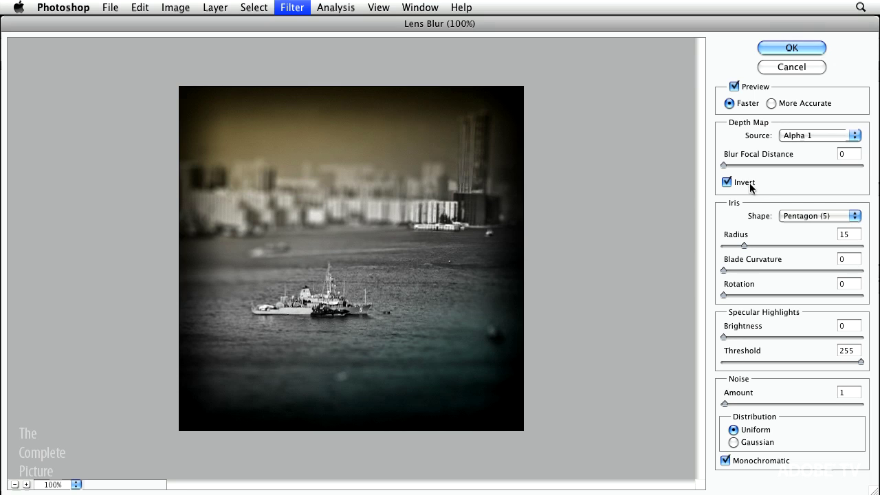
{"action": "left_click", "coordinate": [726, 182]}
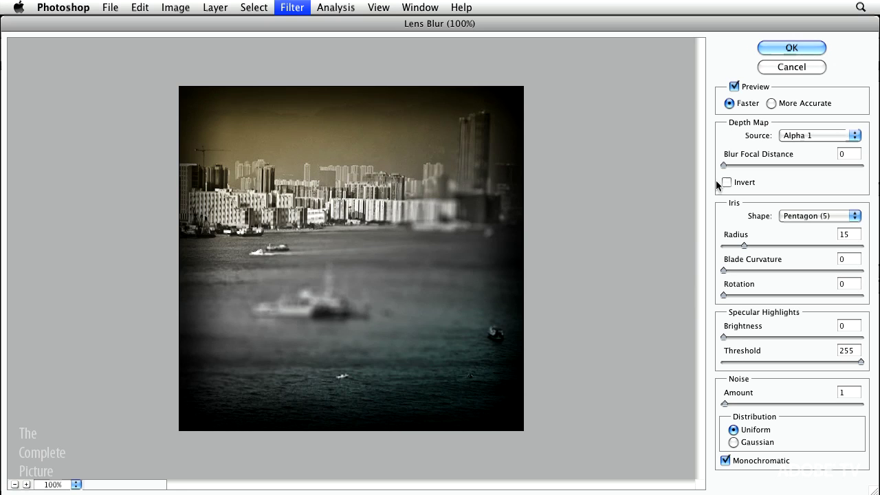
{"action": "left_click", "coordinate": [726, 183]}
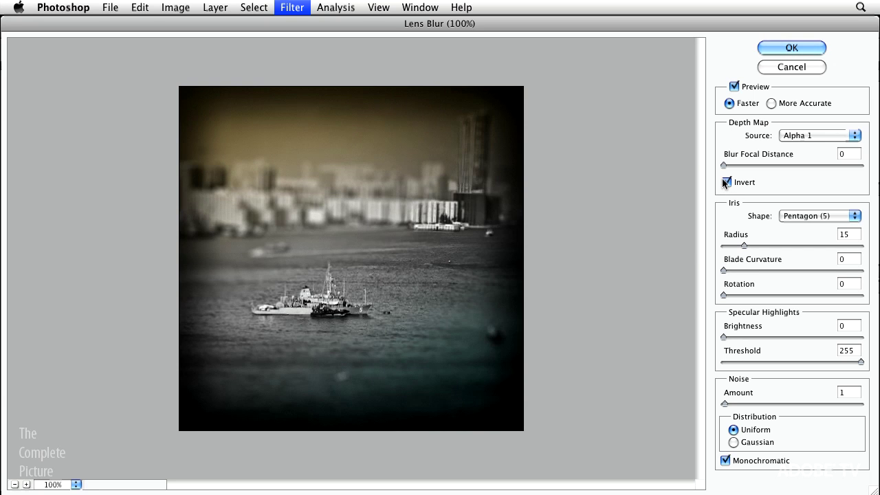
{"action": "left_click", "coordinate": [805, 46]}
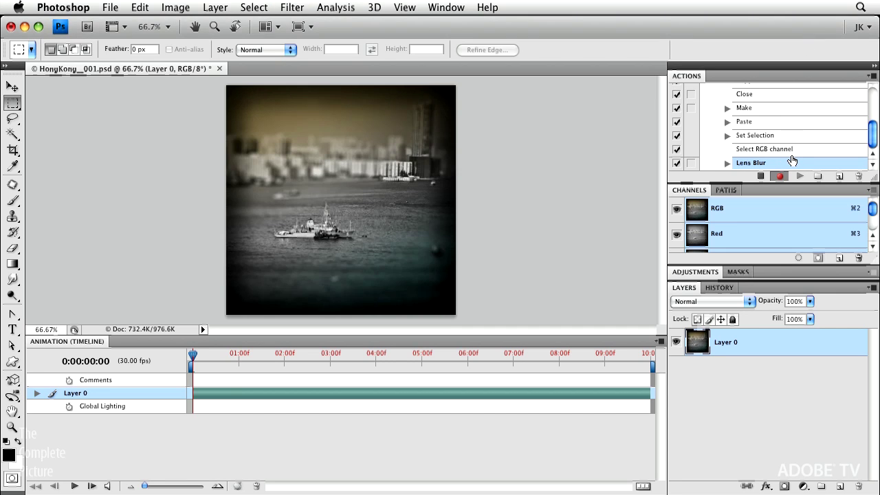
Save the blurred frame to the Desktop as a JPEG at quality 12
{"action": "key", "text": "super+shift+s"}
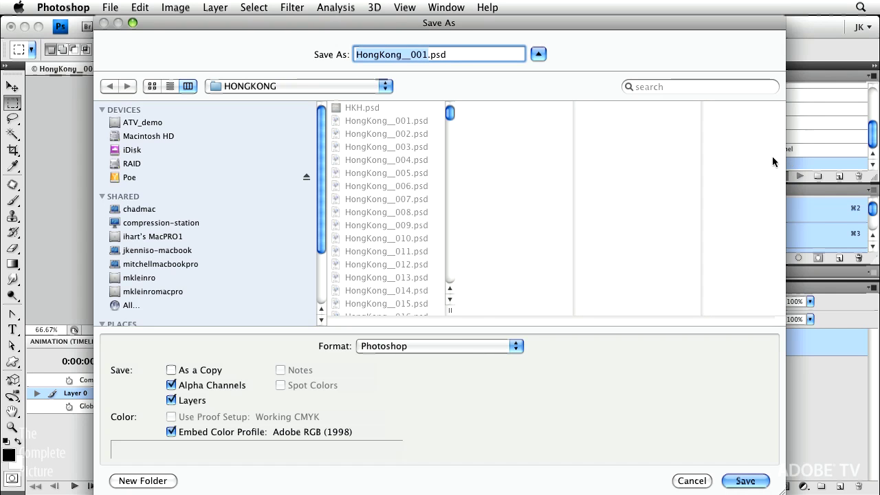
{"action": "left_click", "coordinate": [444, 346]}
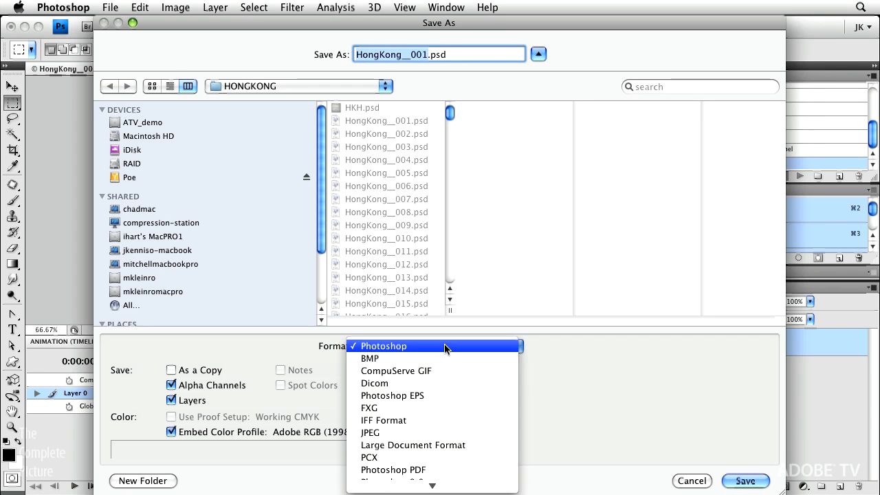
{"action": "left_click", "coordinate": [435, 431]}
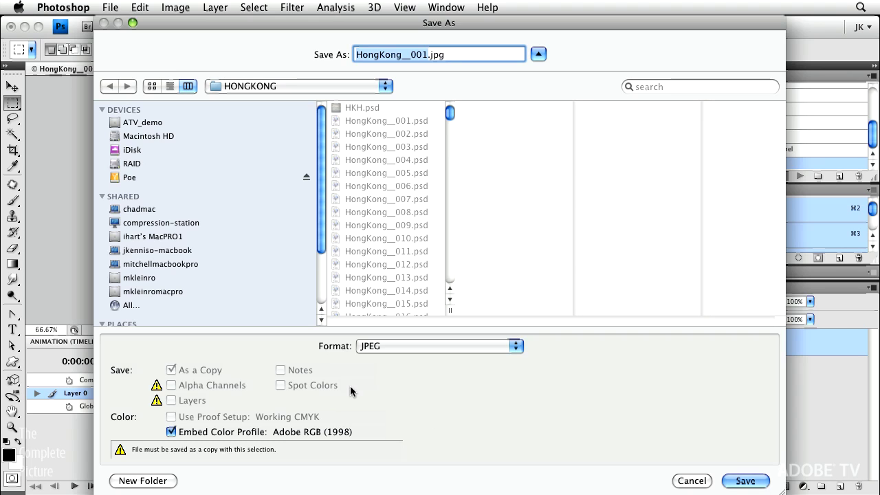
{"action": "key", "text": "super+d"}
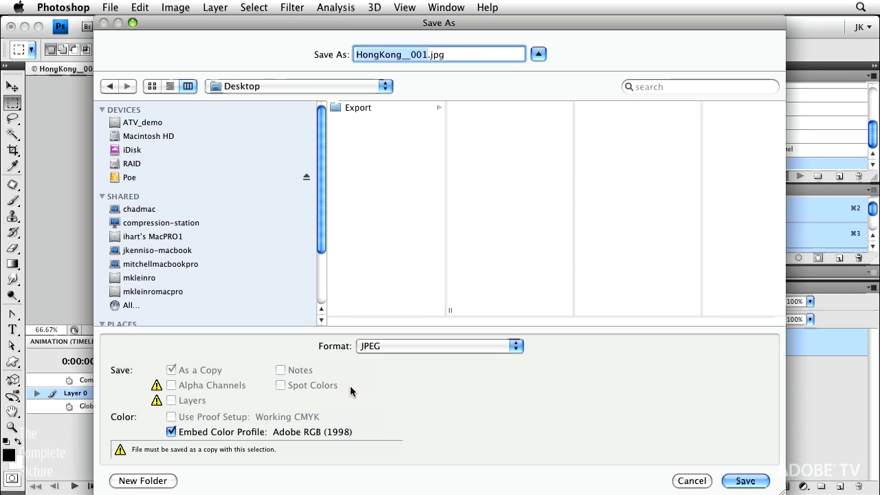
{"action": "left_click", "coordinate": [745, 481]}
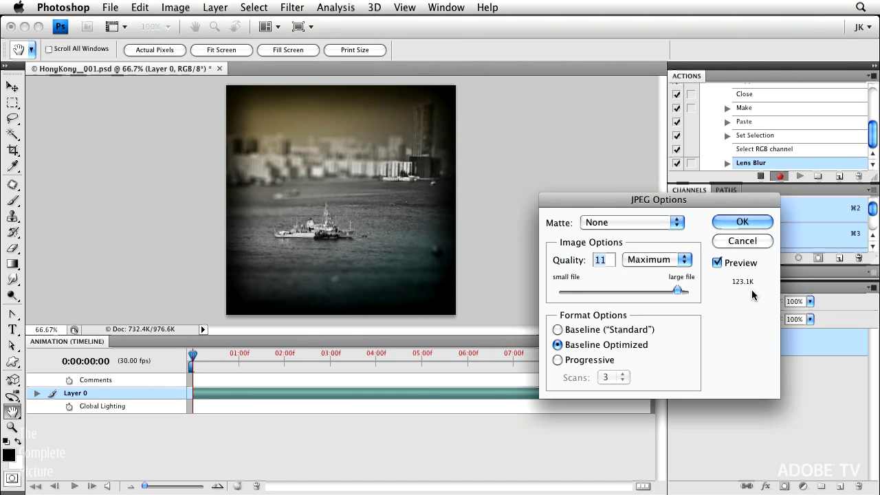
{"action": "type", "text": "12"}
{"action": "left_click", "coordinate": [733, 226]}
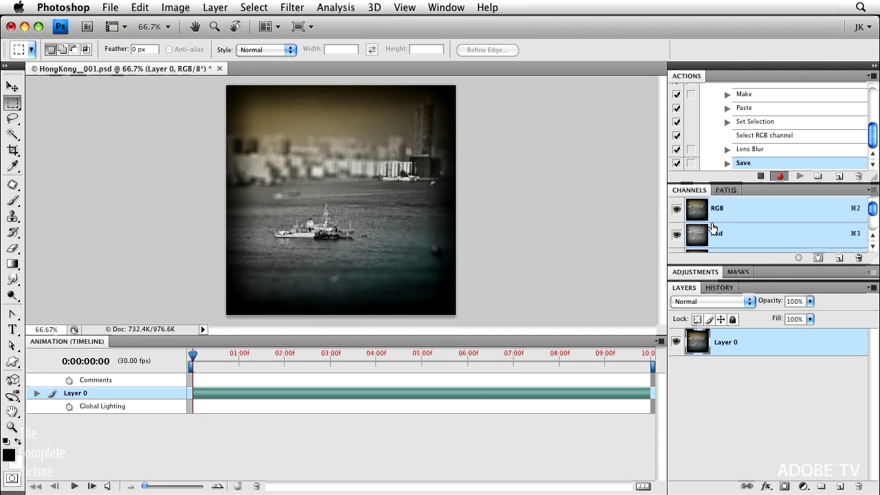
Close HongKong__001.psd without saving and stop recording the action
{"action": "key", "text": "super+w"}
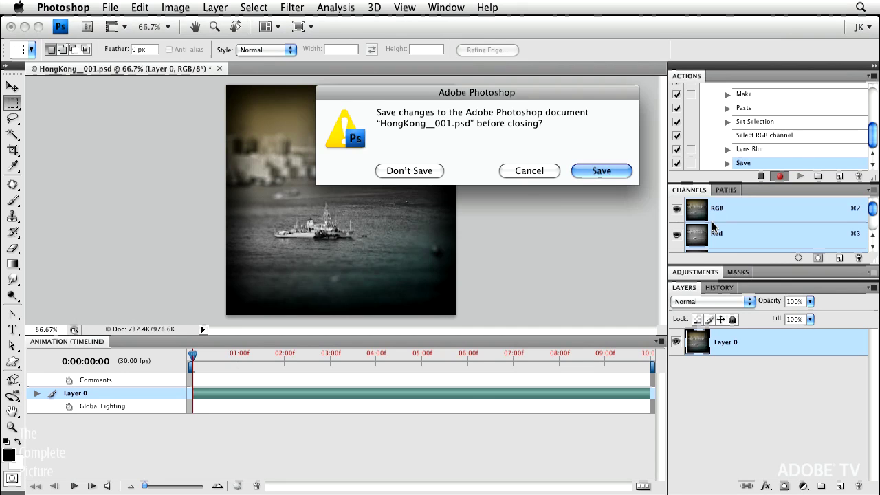
{"action": "left_click", "coordinate": [418, 172]}
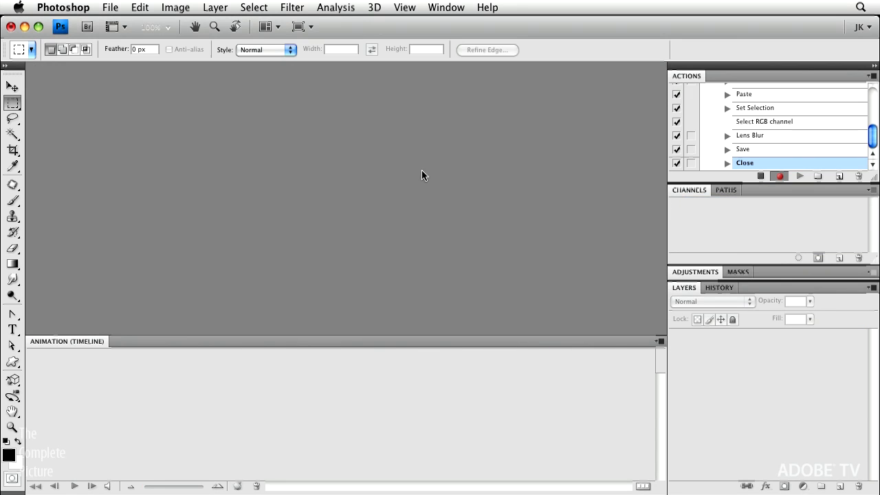
{"action": "left_click", "coordinate": [760, 177]}
Open File > Automate > Batch for action LB HKH and choose HONGKONG as the source folder
{"action": "scroll", "coordinate": [755, 137], "scroll_direction": "up", "scroll_amount": 1}
{"action": "scroll", "coordinate": [755, 137], "scroll_direction": "up", "scroll_amount": 4}
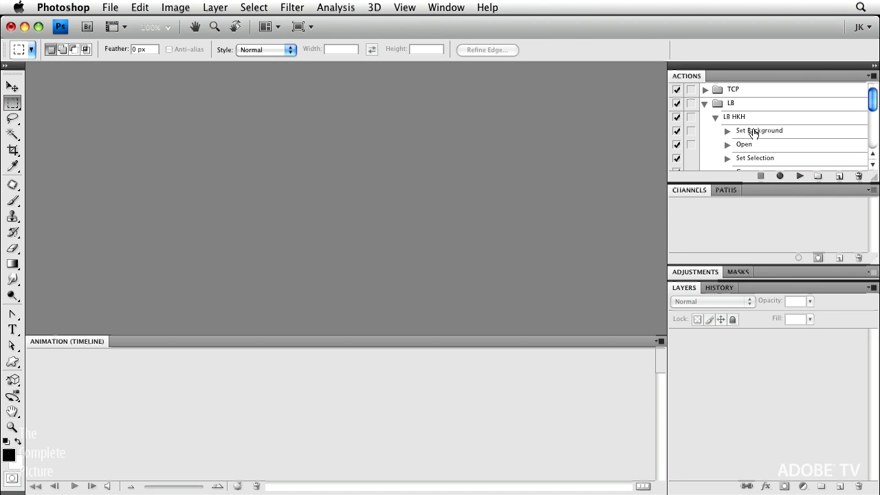
{"action": "left_click", "coordinate": [109, 7]}
{"action": "mouse_move", "coordinate": [167, 300]}
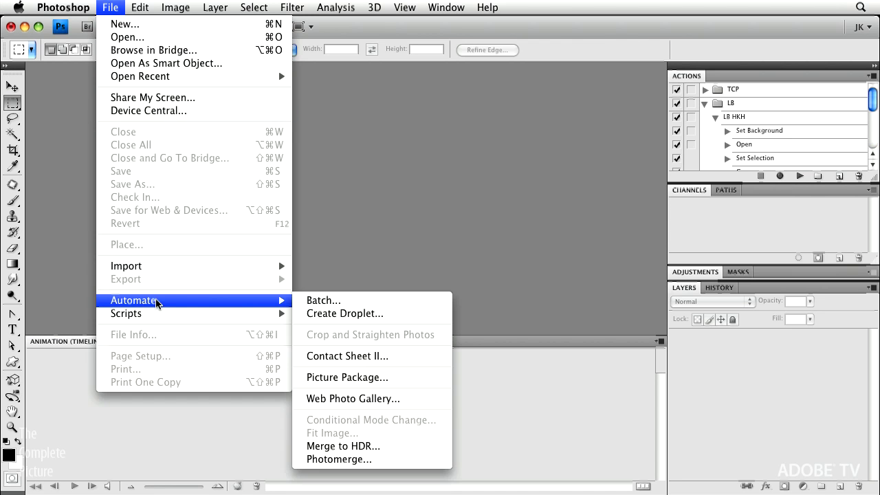
{"action": "left_click", "coordinate": [350, 308]}
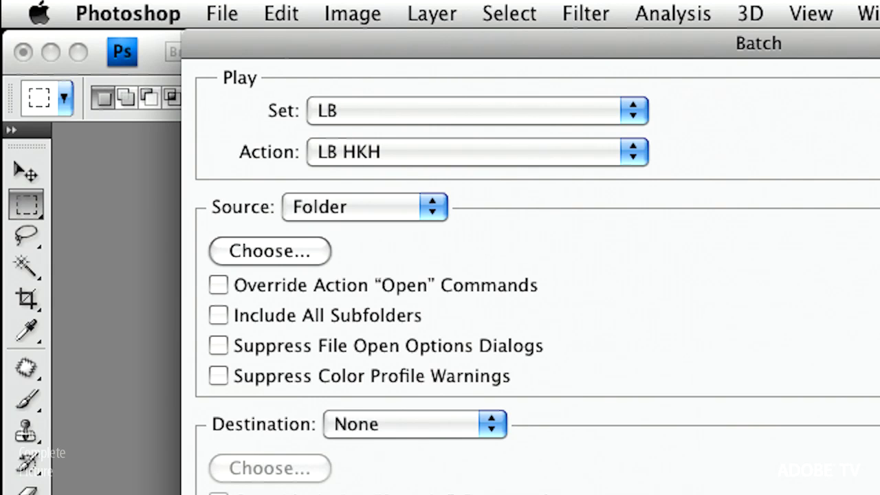
{"action": "left_click", "coordinate": [296, 252]}
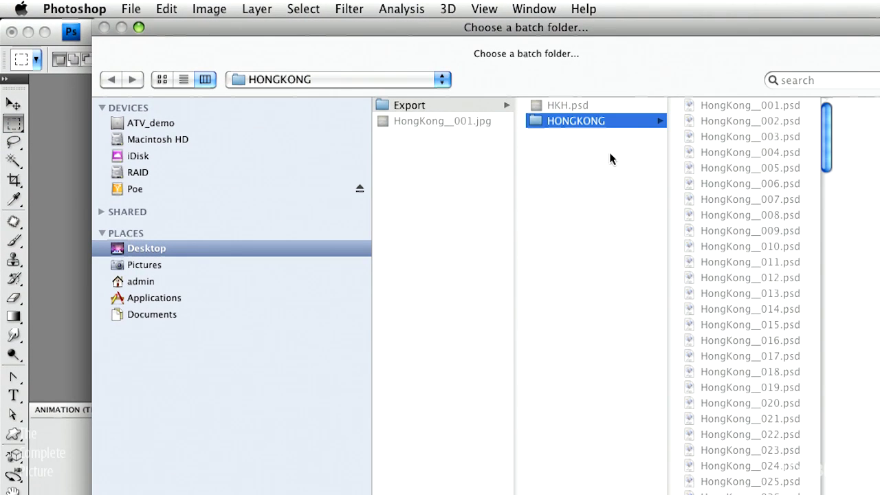
{"action": "key", "text": "Return"}
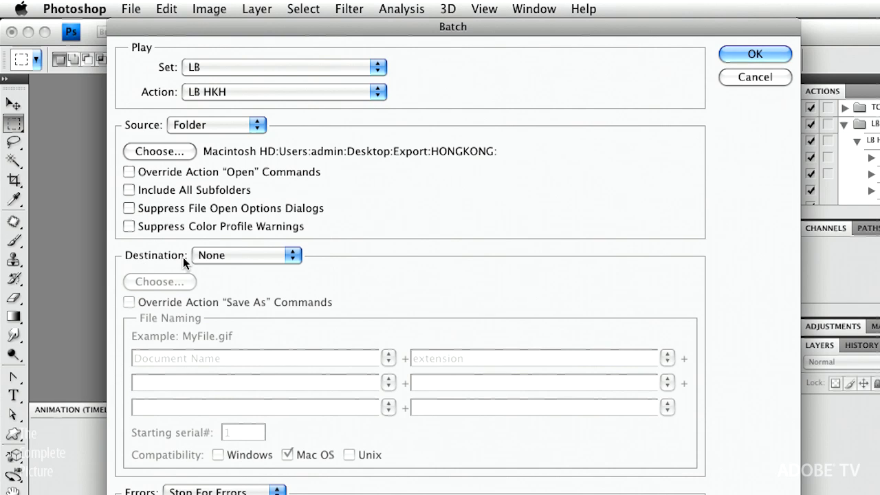
Set the batch destination to Folder, using a new 'HONGKONG LB' folder created inside Export
{"action": "left_click", "coordinate": [245, 257]}
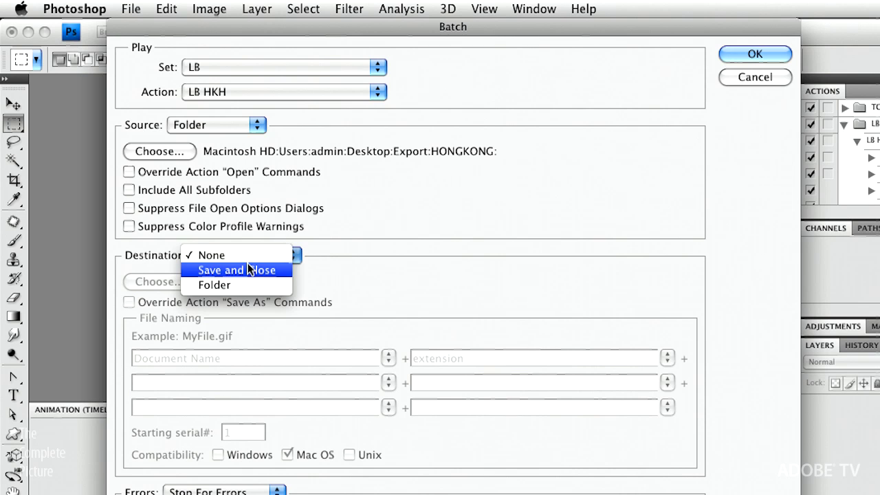
{"action": "left_click", "coordinate": [243, 284]}
{"action": "left_click", "coordinate": [170, 284]}
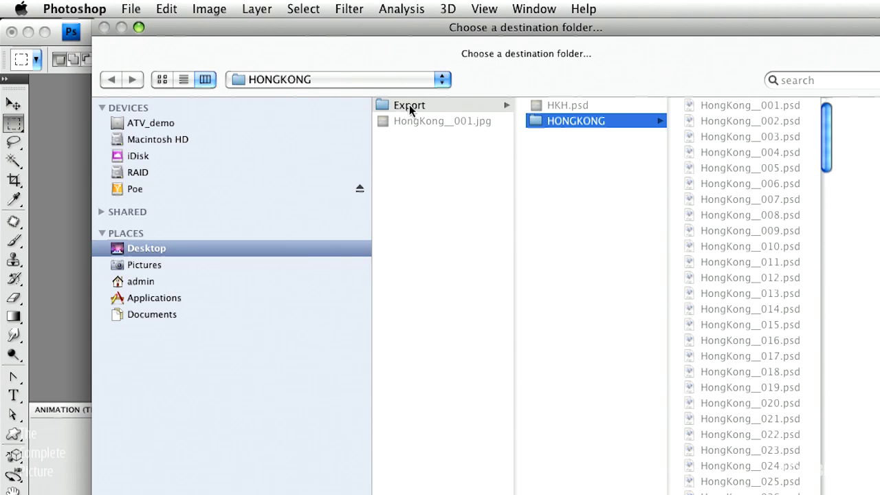
{"action": "left_click", "coordinate": [409, 105]}
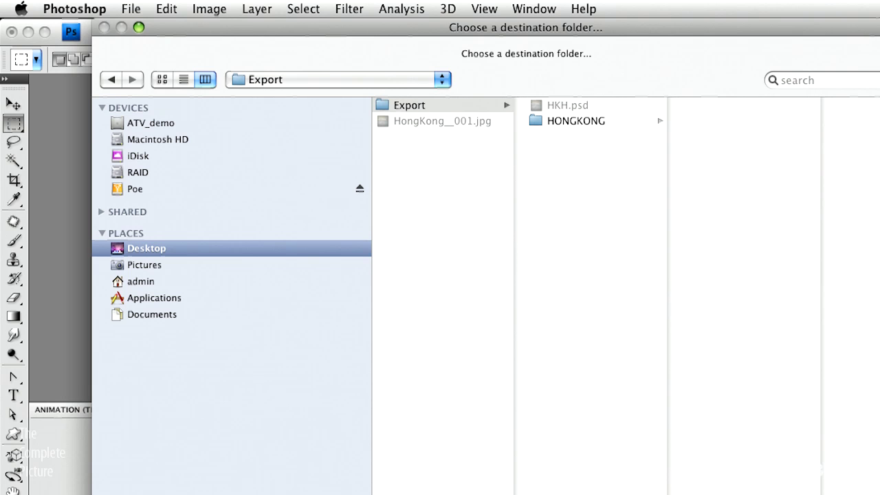
{"action": "key", "text": "super+shift+n"}
{"action": "type", "text": "H"}
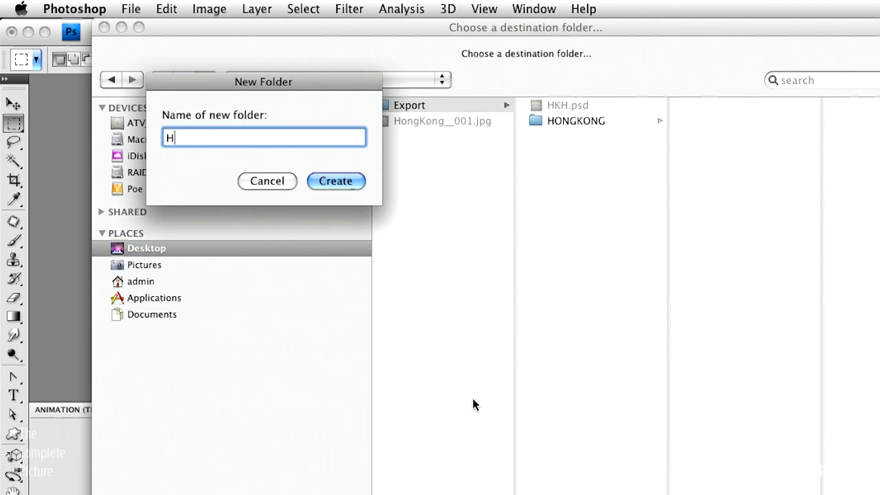
{"action": "type", "text": "ONGKONG LB"}
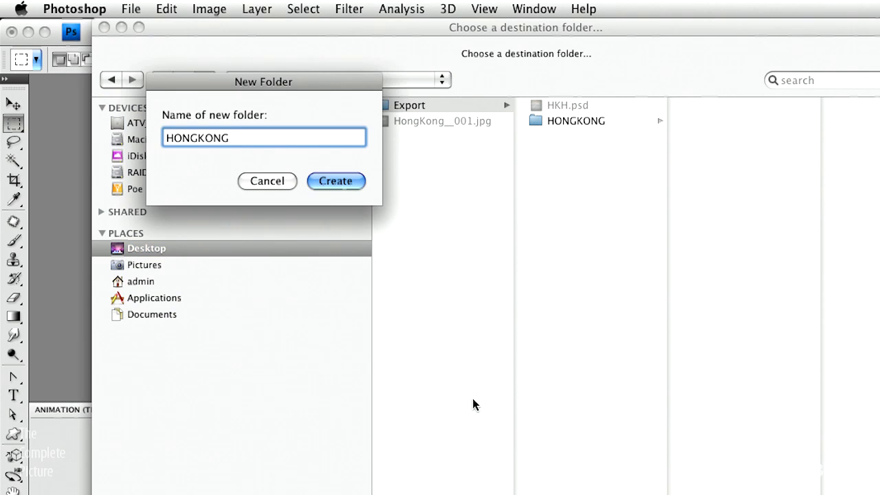
{"action": "left_click", "coordinate": [359, 181]}
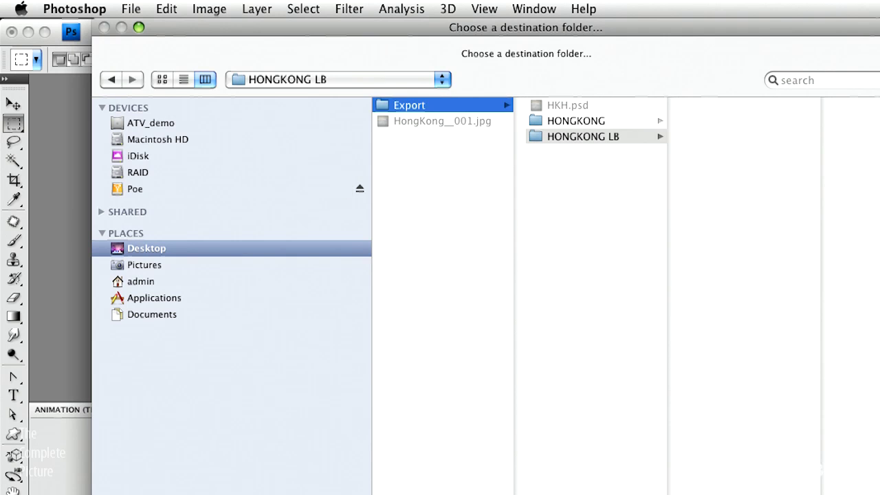
{"action": "key", "text": "Return"}
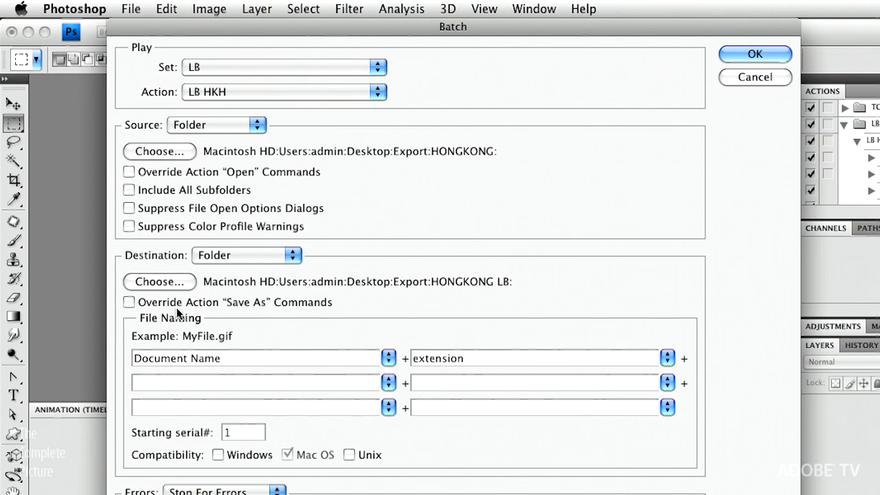
Enable Override Action 'Save As' Commands, silence its alert permanently, and start the batch run
{"action": "left_click", "coordinate": [129, 301]}
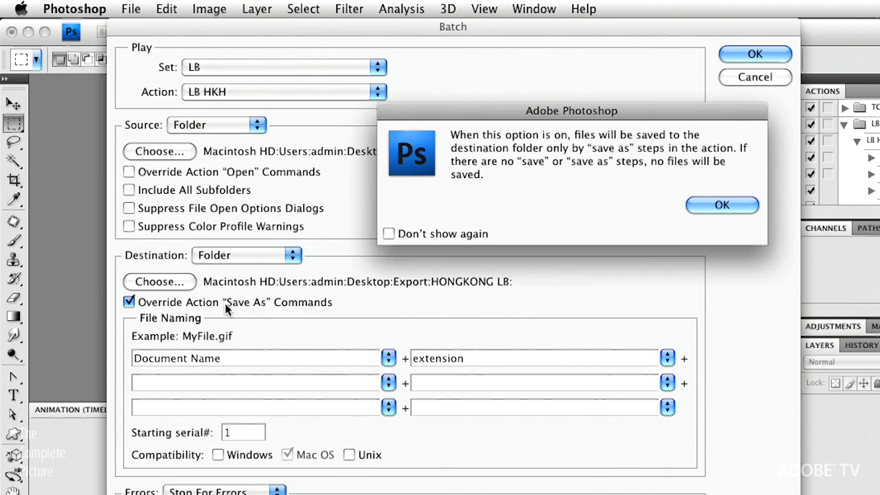
{"action": "left_click", "coordinate": [413, 234]}
{"action": "left_click", "coordinate": [715, 204]}
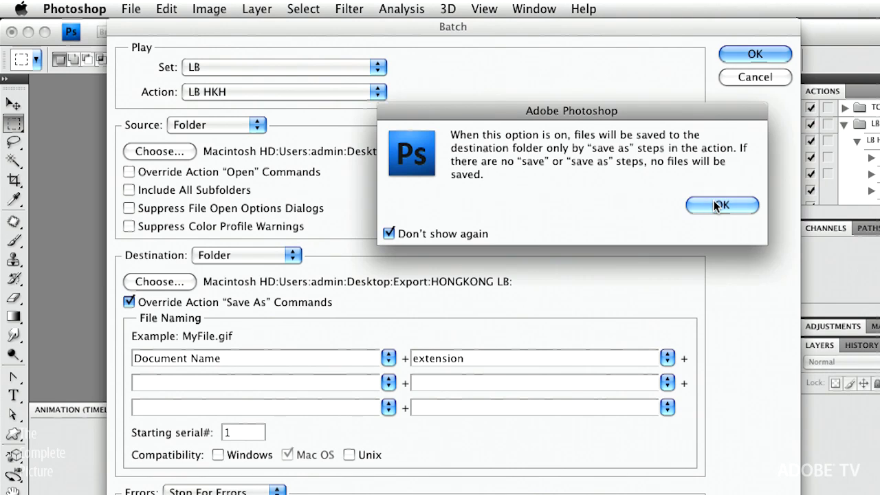
{"action": "left_click", "coordinate": [715, 205]}
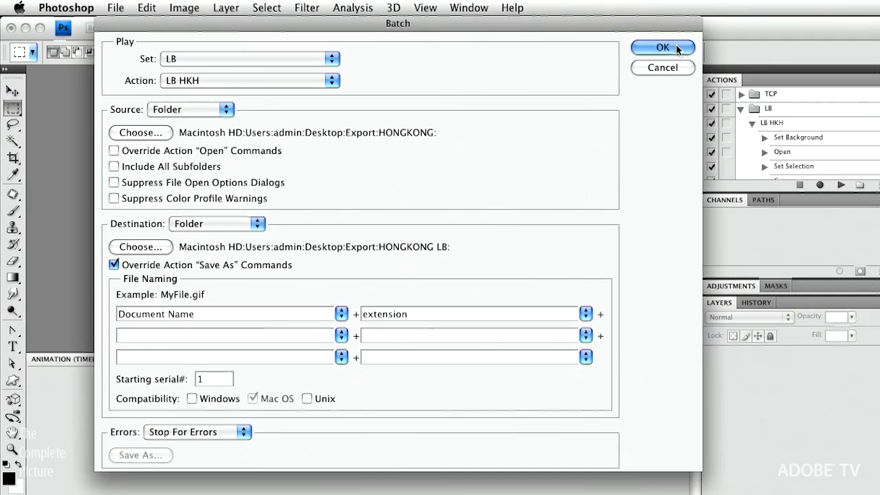
{"action": "key", "text": "Return"}
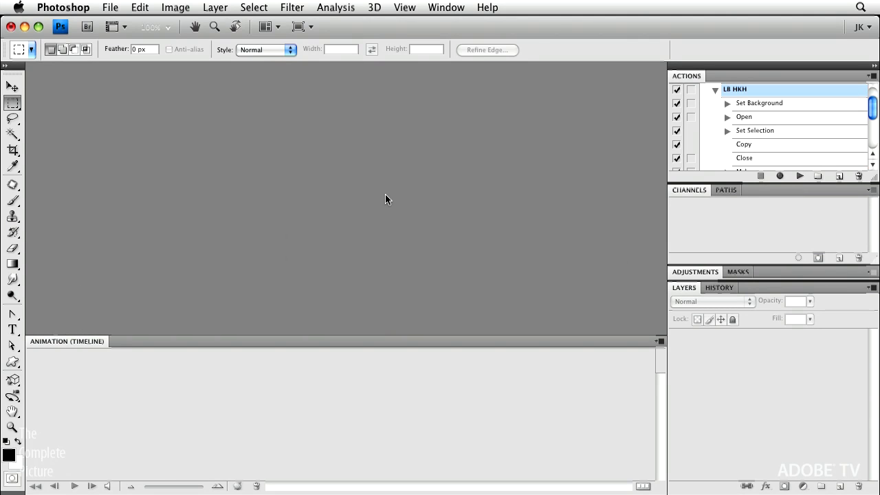
Open HongKong__001.jpg from Export > HONGKONG LB as a 6 fps image sequence
{"action": "key", "text": "super+o"}
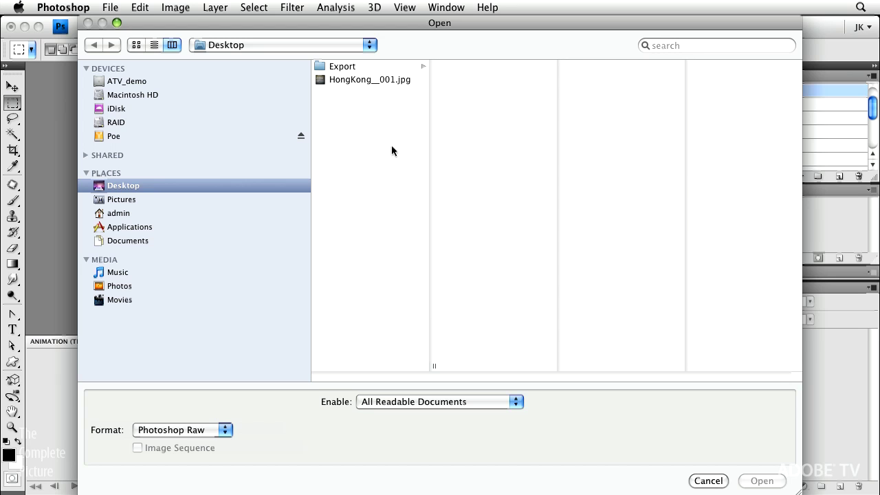
{"action": "left_click", "coordinate": [369, 67]}
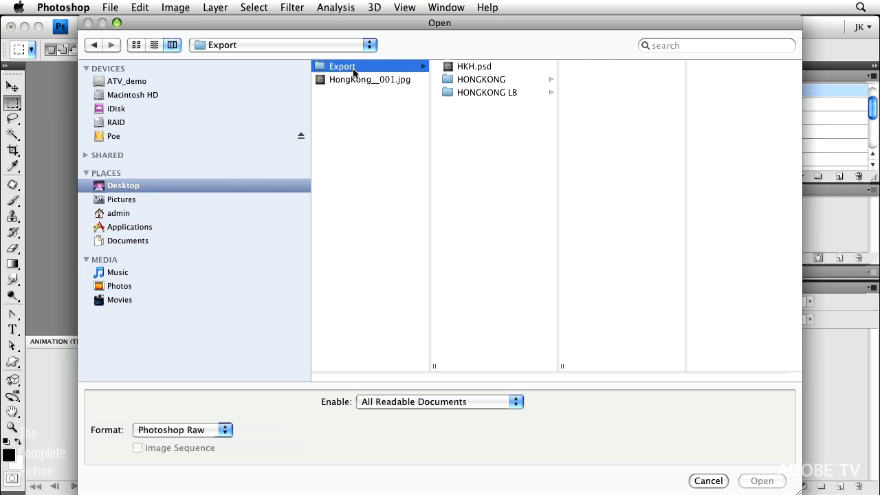
{"action": "left_click", "coordinate": [465, 92]}
{"action": "left_click", "coordinate": [612, 68]}
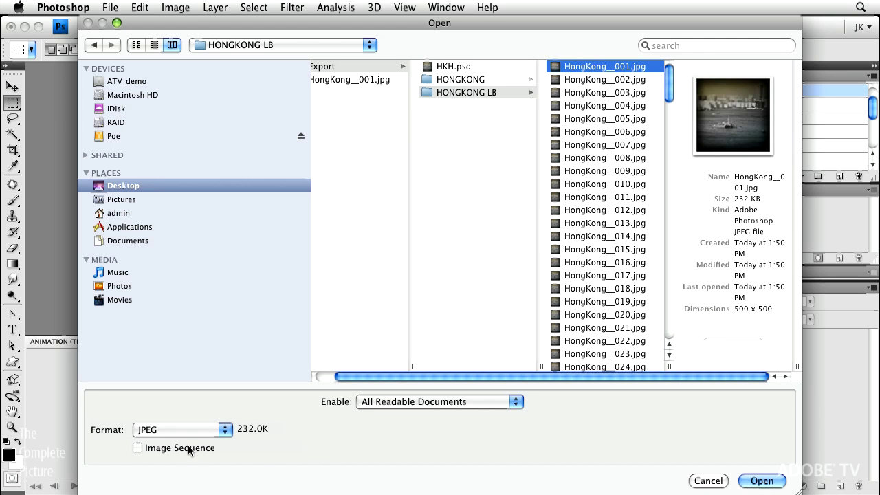
{"action": "left_click", "coordinate": [137, 447]}
{"action": "left_click", "coordinate": [758, 481]}
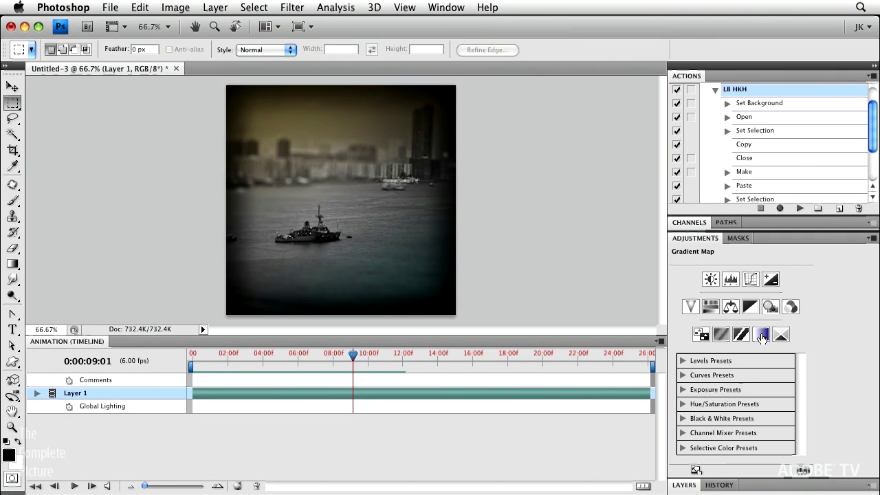
{"action": "left_click", "coordinate": [762, 335]}
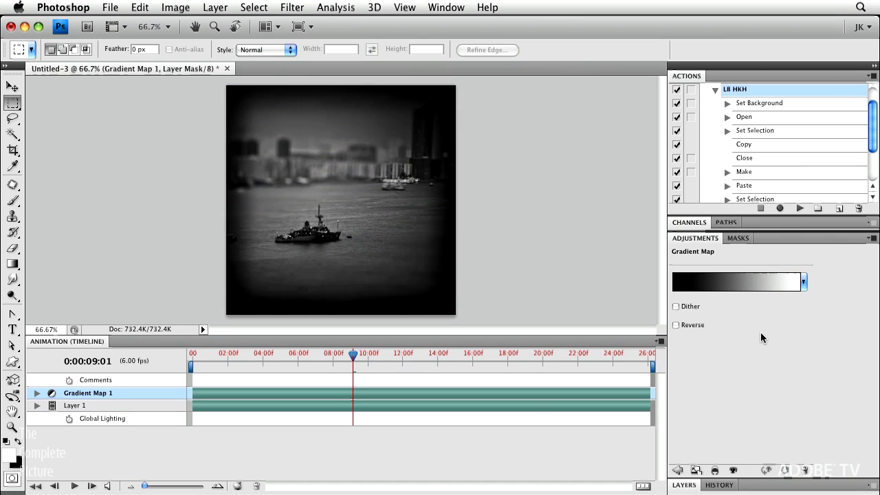
{"action": "left_click", "coordinate": [744, 283]}
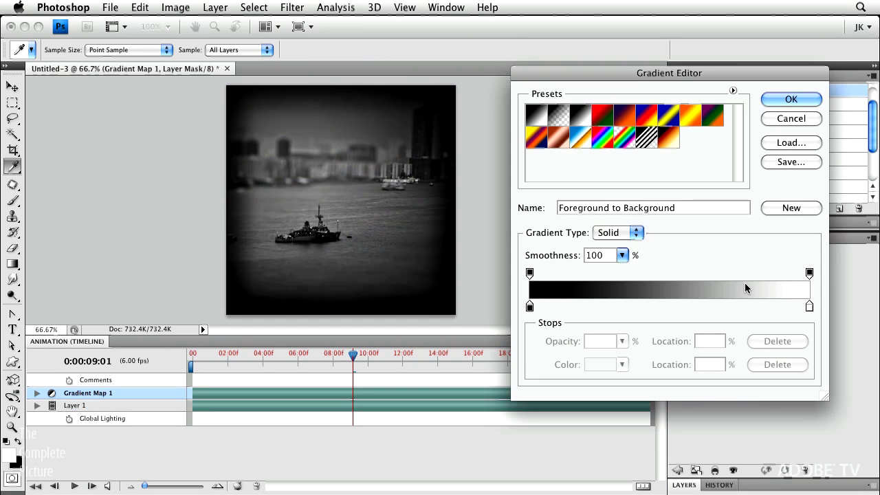
{"action": "left_click", "coordinate": [670, 138]}
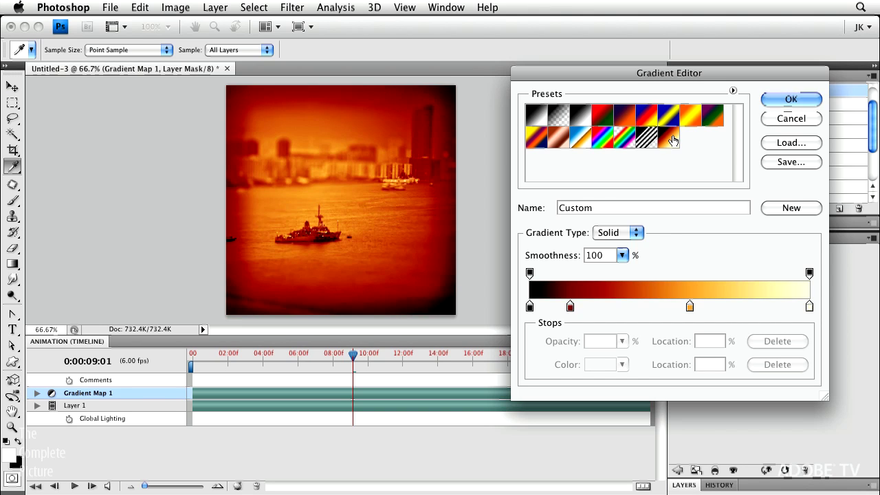
{"action": "left_click_drag", "start_coordinate": [570, 307], "coordinate": [599, 309]}
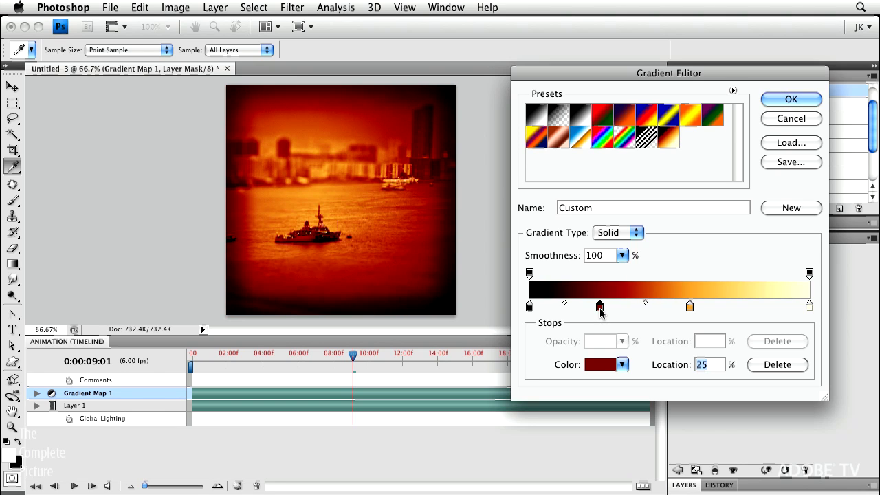
{"action": "left_click", "coordinate": [786, 102]}
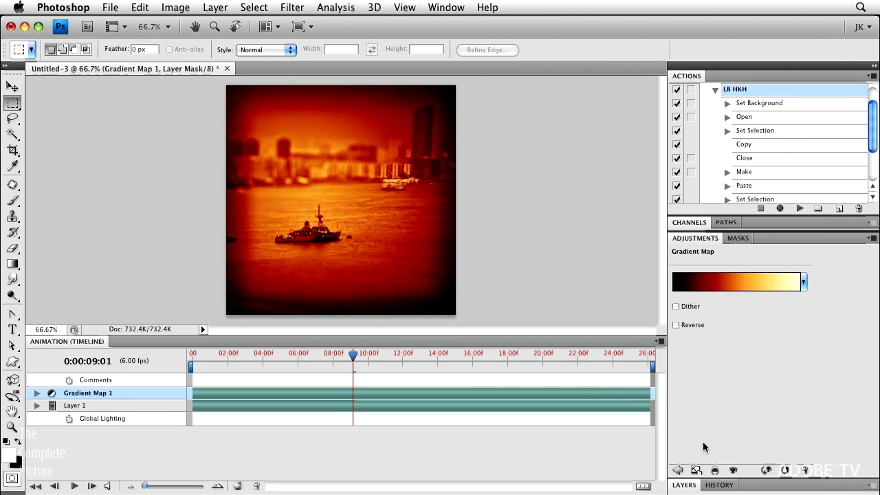
{"action": "left_click", "coordinate": [684, 485]}
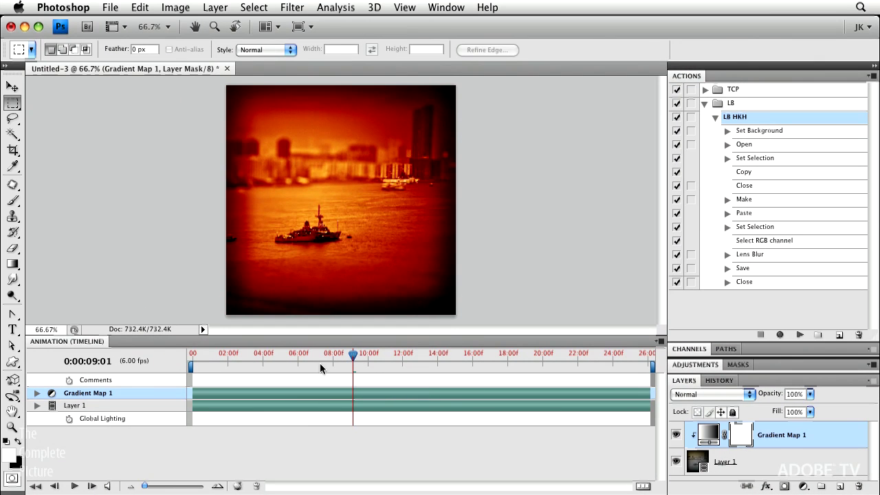
{"action": "left_click", "coordinate": [37, 393]}
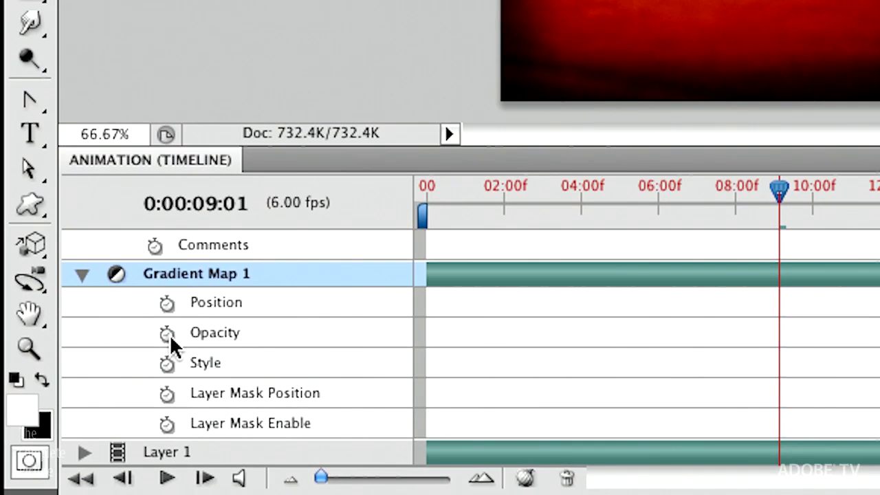
Keyframe Gradient Map 1 opacity at 0% at 9:01, rising to 100% at 11:00
{"action": "left_click", "coordinate": [168, 335]}
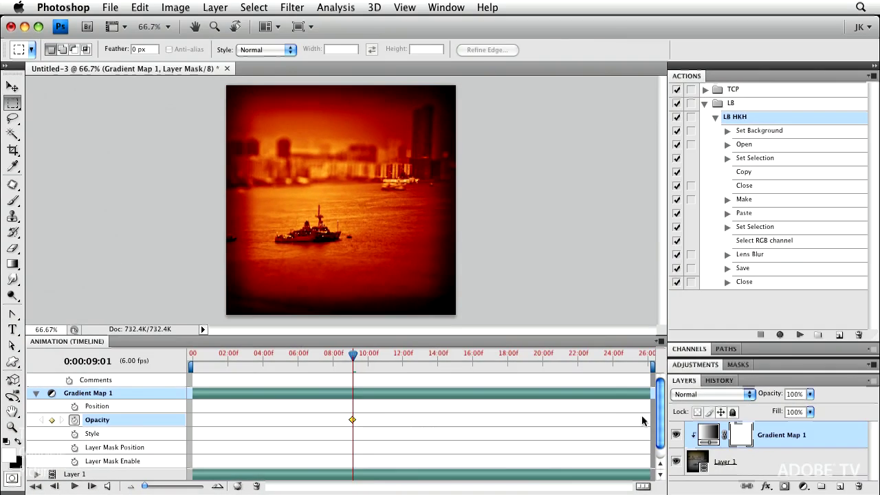
{"action": "left_click", "coordinate": [879, 278]}
{"action": "left_click_drag", "start_coordinate": [814, 409], "coordinate": [732, 413]}
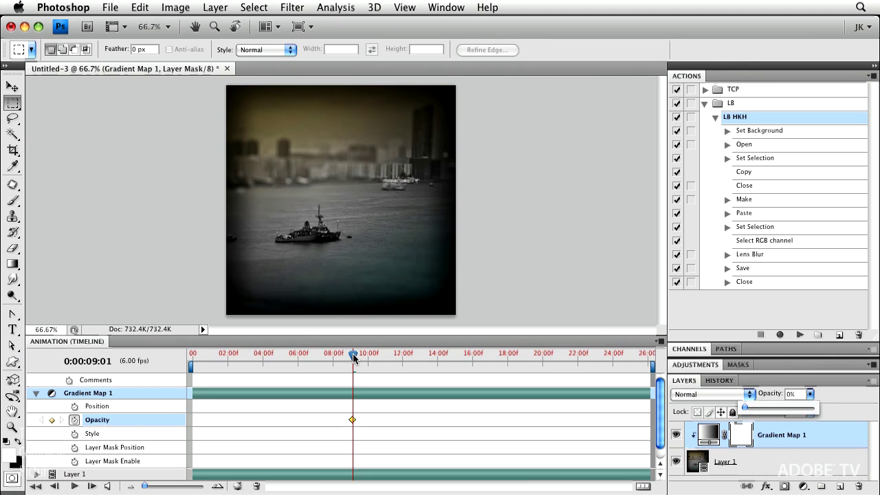
{"action": "left_click_drag", "start_coordinate": [354, 357], "coordinate": [386, 358]}
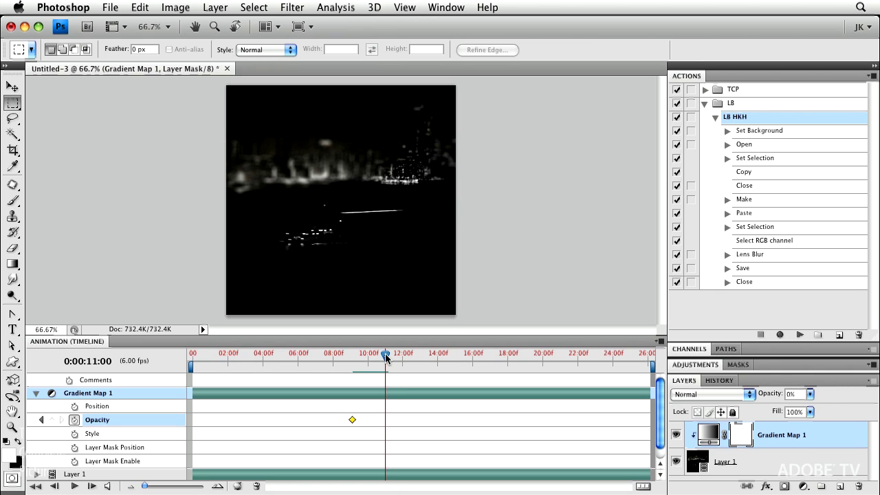
{"action": "left_click", "coordinate": [811, 396]}
{"action": "left_click_drag", "start_coordinate": [801, 408], "coordinate": [866, 407]}
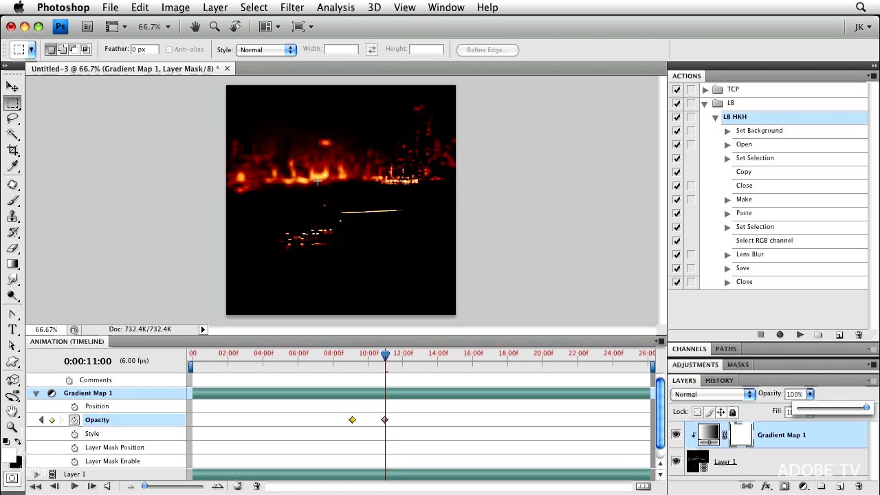
Hold 100% through 15:02, fade to 0% at 16:04, and preview playback from 7:03
{"action": "left_click_drag", "start_coordinate": [385, 355], "coordinate": [461, 363]}
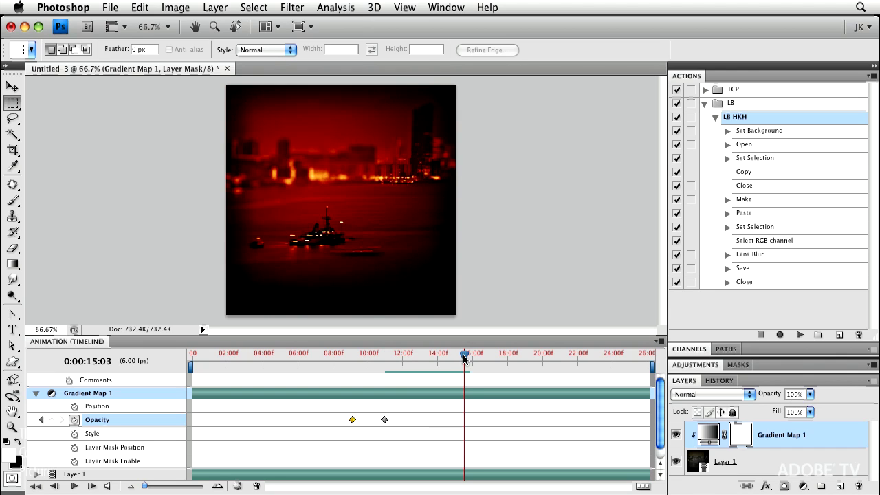
{"action": "left_click_drag", "start_coordinate": [465, 358], "coordinate": [461, 359]}
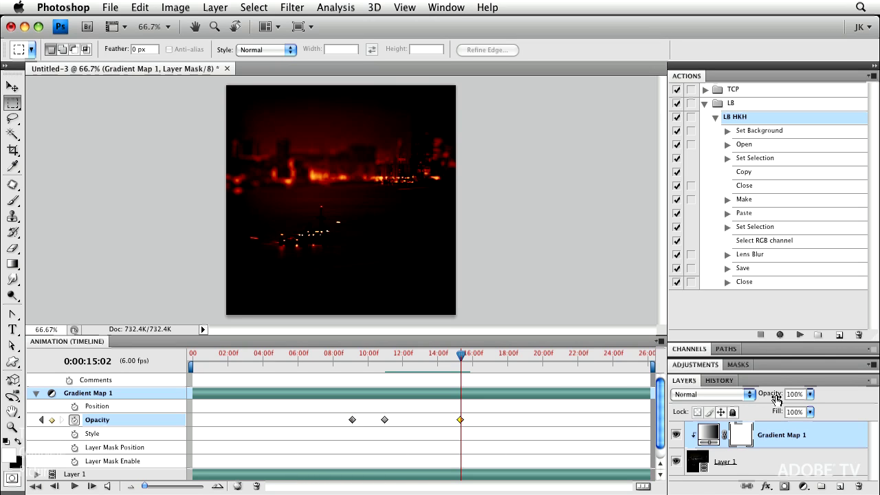
{"action": "left_click_drag", "start_coordinate": [462, 356], "coordinate": [484, 355]}
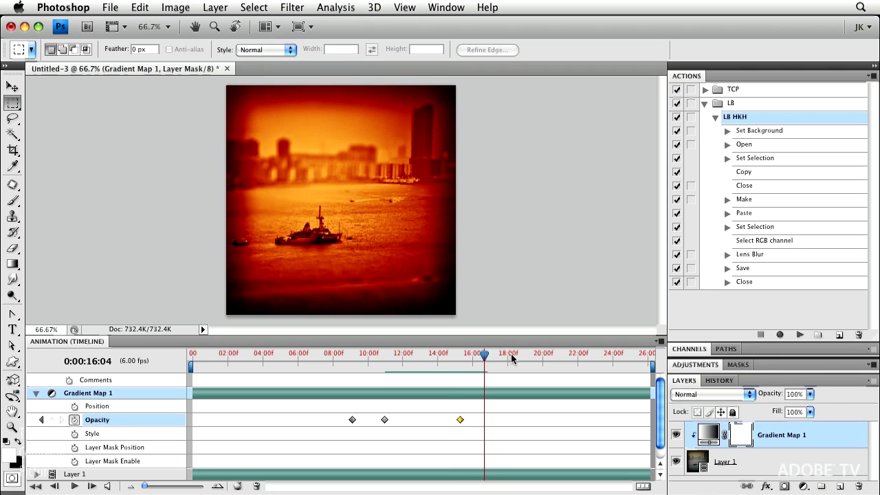
{"action": "left_click", "coordinate": [811, 394]}
{"action": "left_click_drag", "start_coordinate": [814, 409], "coordinate": [740, 418]}
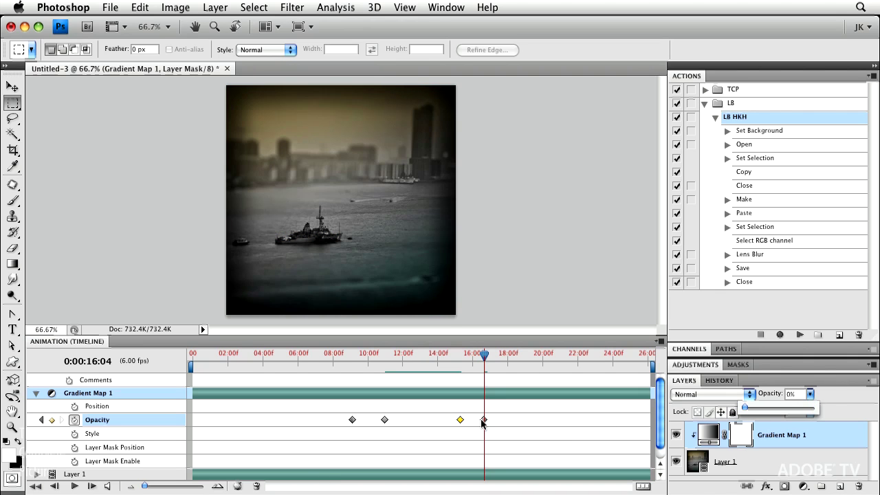
{"action": "left_click_drag", "start_coordinate": [484, 358], "coordinate": [320, 363]}
{"action": "key", "text": "space"}
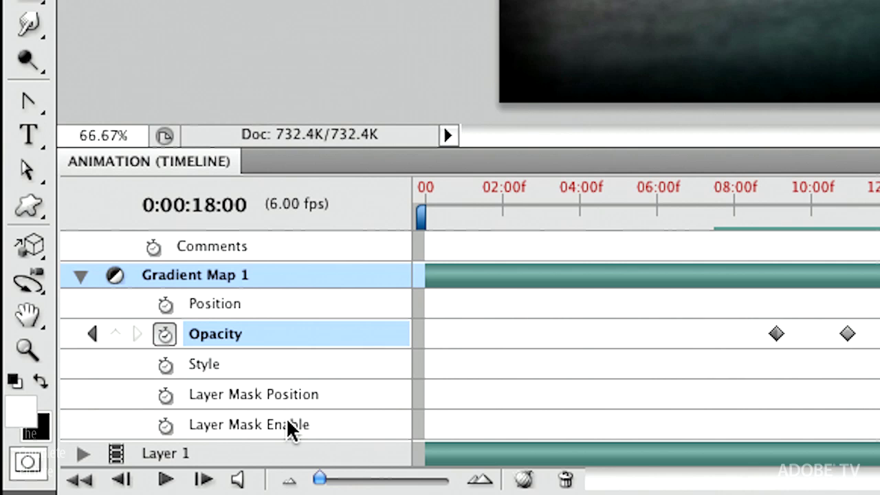
Collapse Gradient Map 1's property tracks, then select Layer 1 and leave its tracks collapsed
{"action": "left_click", "coordinate": [81, 275]}
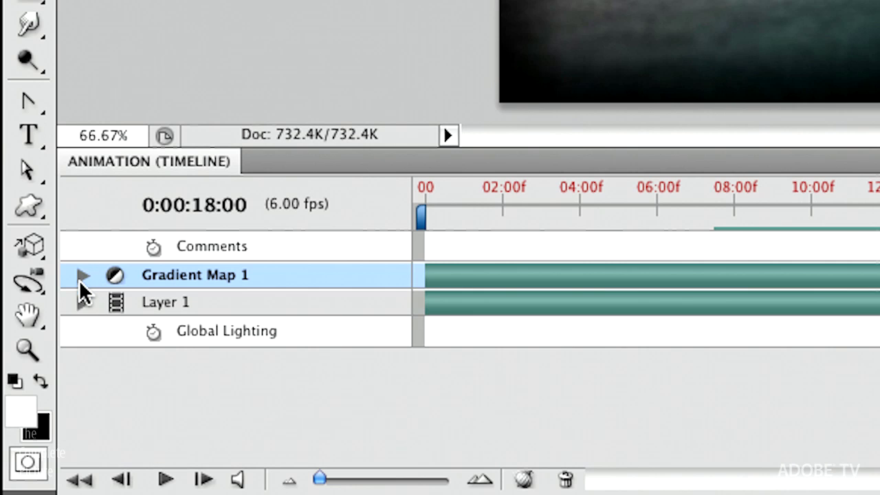
{"action": "left_click", "coordinate": [82, 303]}
{"action": "left_click", "coordinate": [82, 302]}
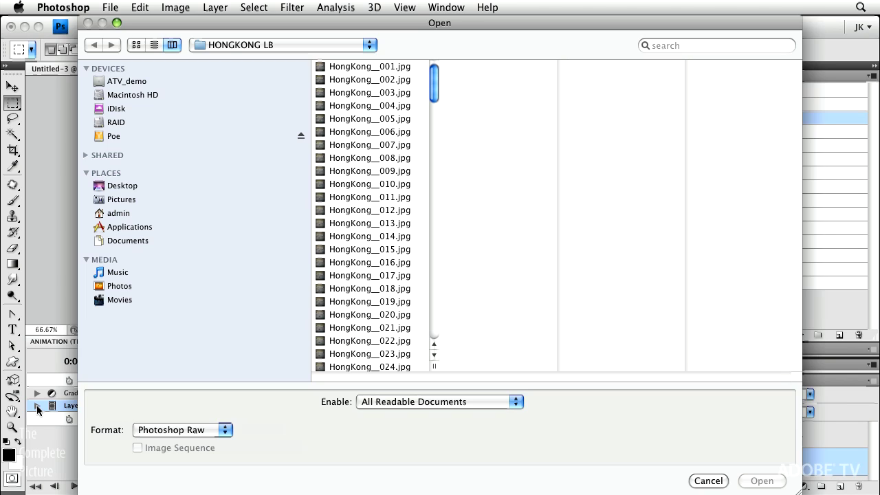
Open RFMusic_Figaro.mov from the TCP 028 Time Lapse folder
{"action": "left_click", "coordinate": [244, 45]}
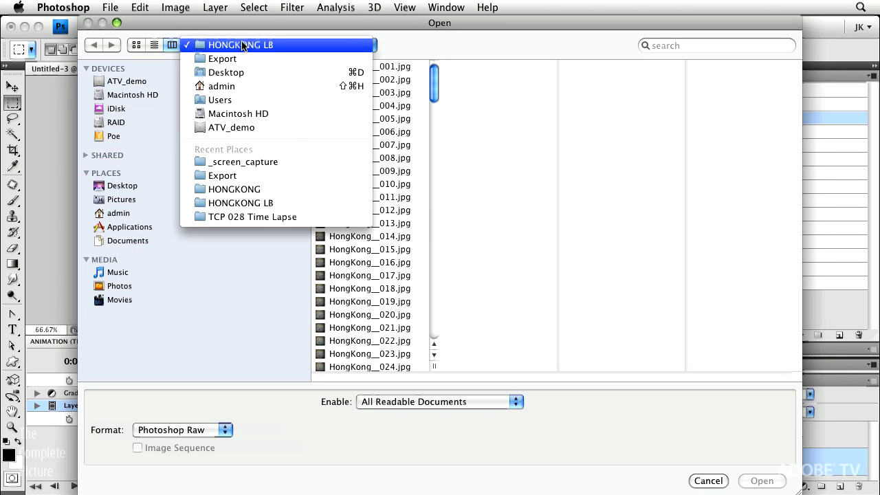
{"action": "left_click", "coordinate": [268, 216]}
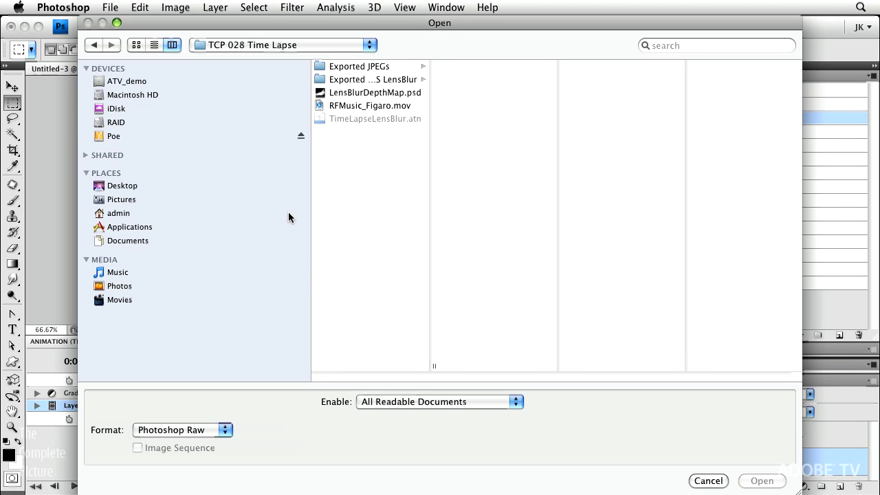
{"action": "left_click", "coordinate": [353, 107]}
{"action": "double_click", "coordinate": [352, 107]}
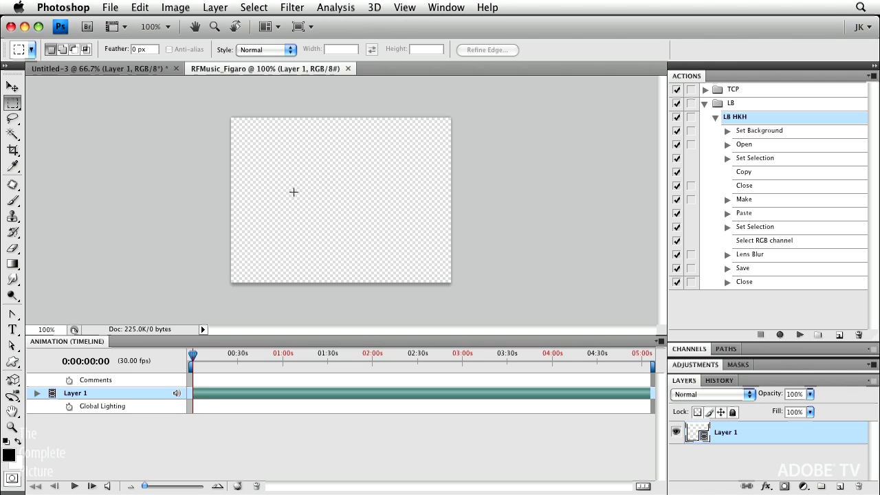
Tile both documents side by side and rename the music layer to 'audio'
{"action": "left_click", "coordinate": [265, 27]}
{"action": "left_click", "coordinate": [290, 47]}
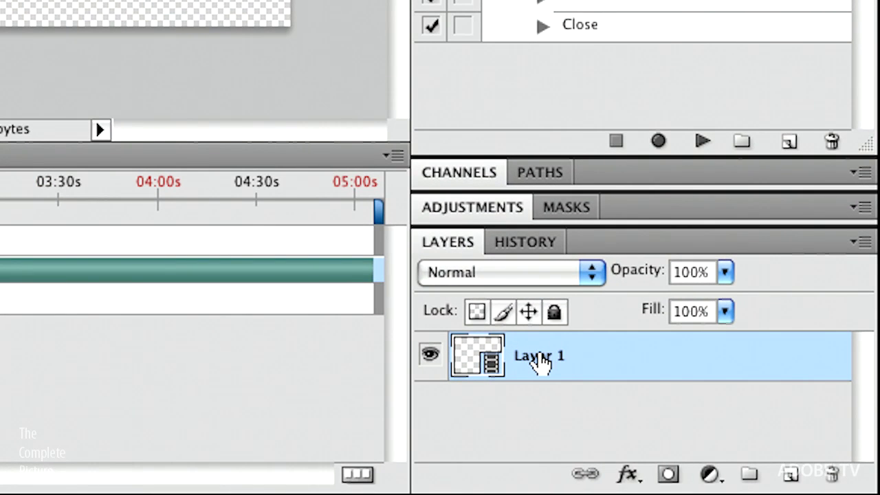
{"action": "double_click", "coordinate": [540, 356]}
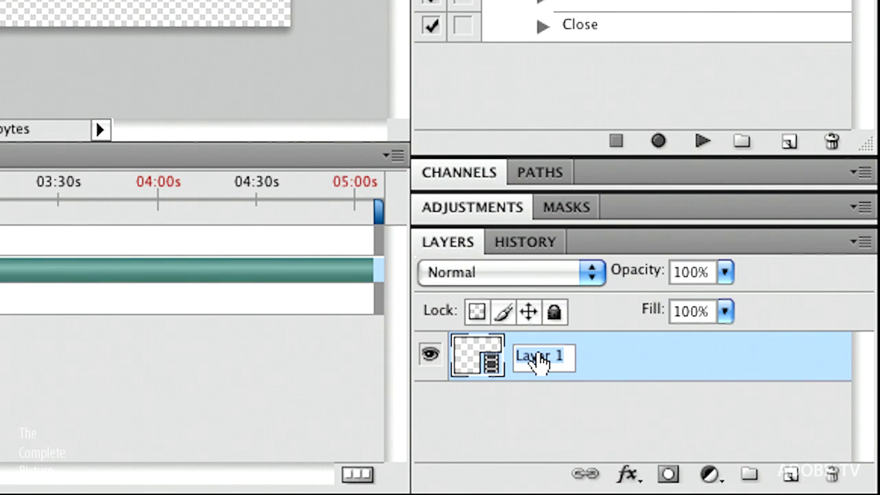
{"action": "type", "text": "audio"}
{"action": "key", "text": "Return"}
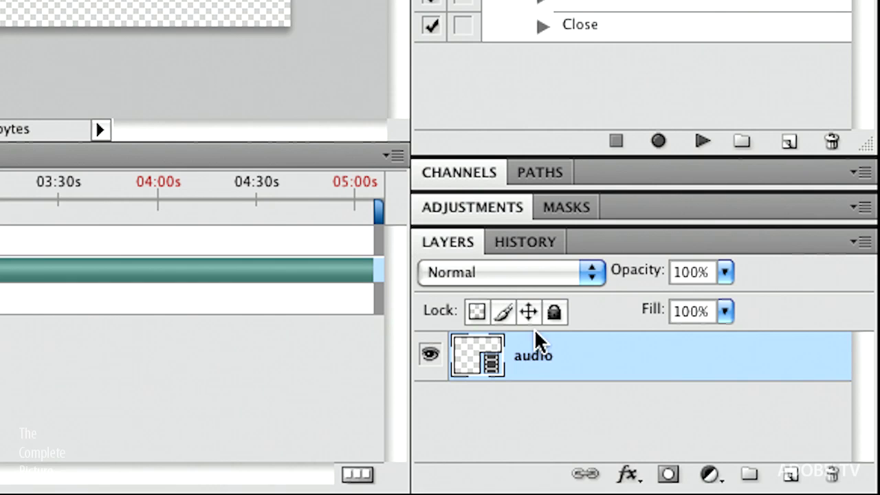
Drag the audio layer into Untitled-3, then close RFMusic_Figaro without saving
{"action": "left_click_drag", "start_coordinate": [534, 329], "coordinate": [0, 0]}
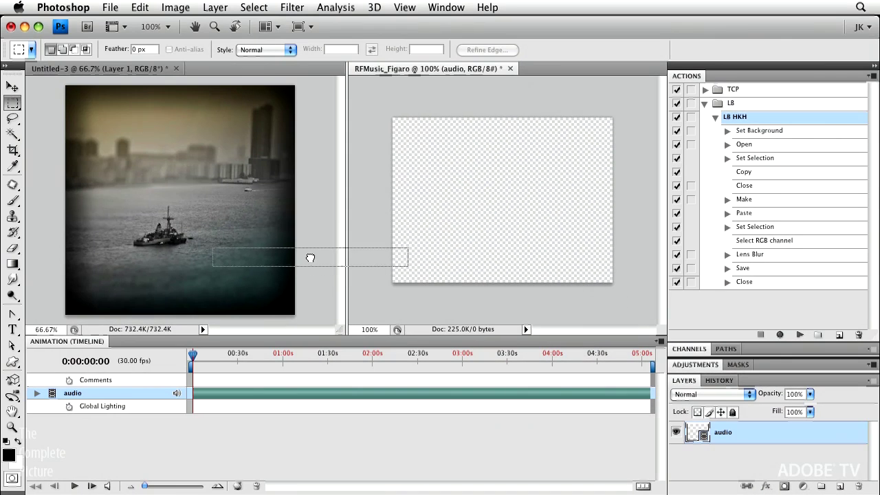
{"action": "left_click_drag", "start_coordinate": [310, 258], "coordinate": [275, 222]}
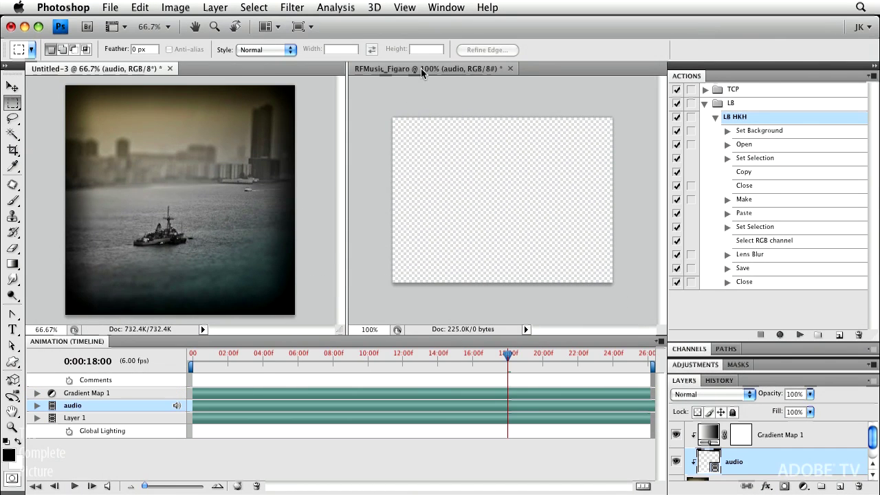
{"action": "left_click", "coordinate": [510, 69]}
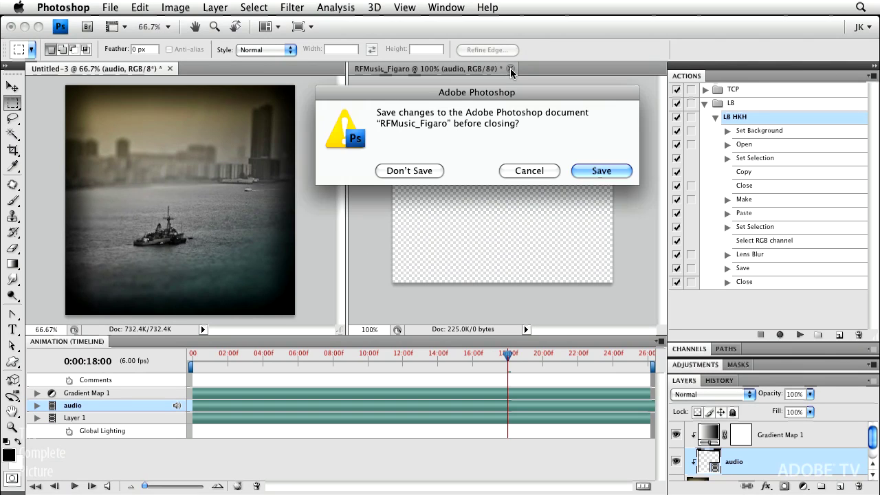
{"action": "left_click", "coordinate": [431, 170]}
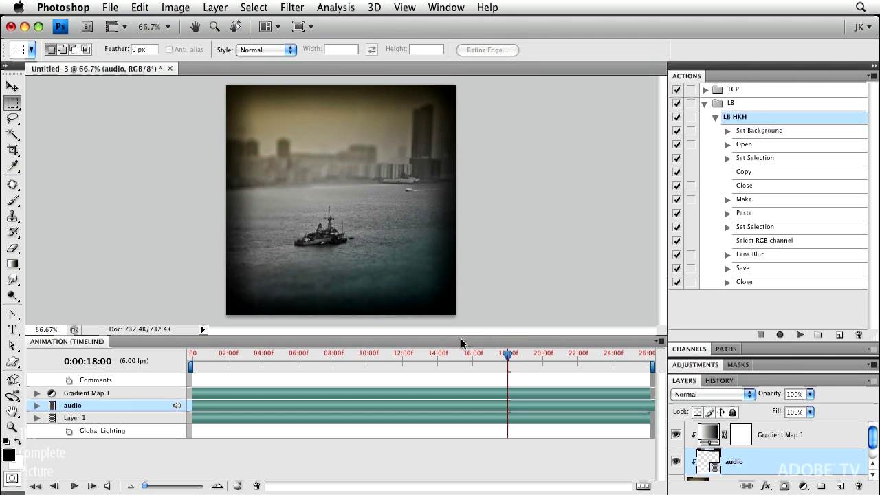
{"action": "left_click_drag", "start_coordinate": [508, 355], "coordinate": [192, 354]}
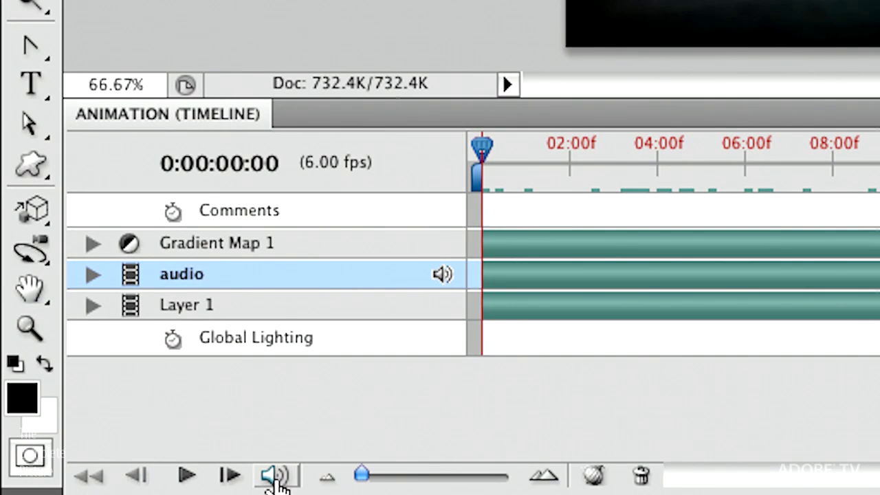
Turn on audio playback, play the harbour movie with music to the end, then stop
{"action": "left_click", "coordinate": [274, 480]}
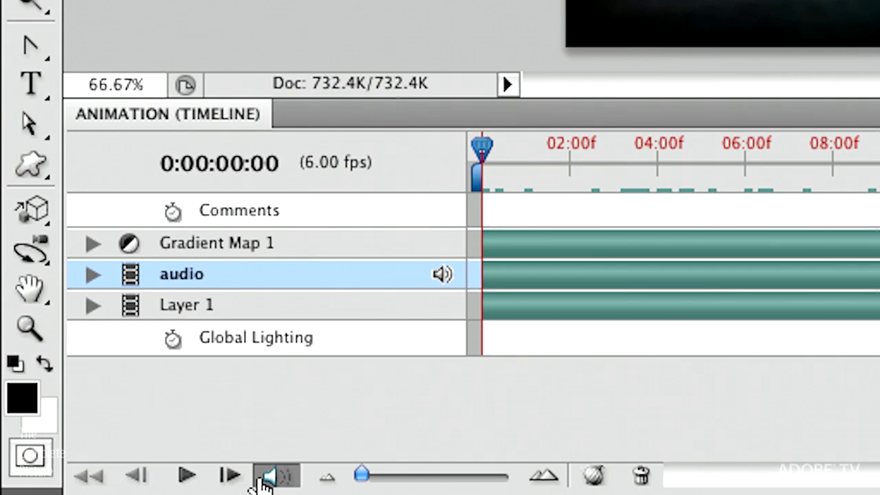
{"action": "left_click", "coordinate": [184, 478]}
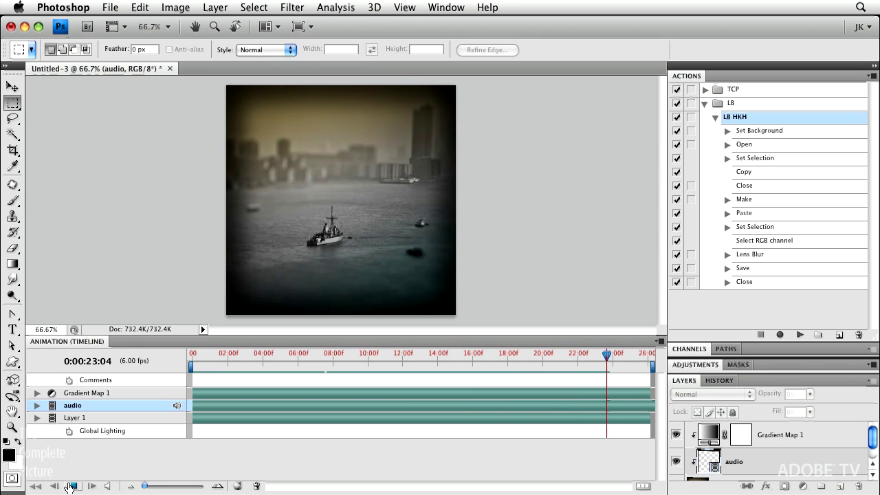
{"action": "left_click", "coordinate": [69, 486]}
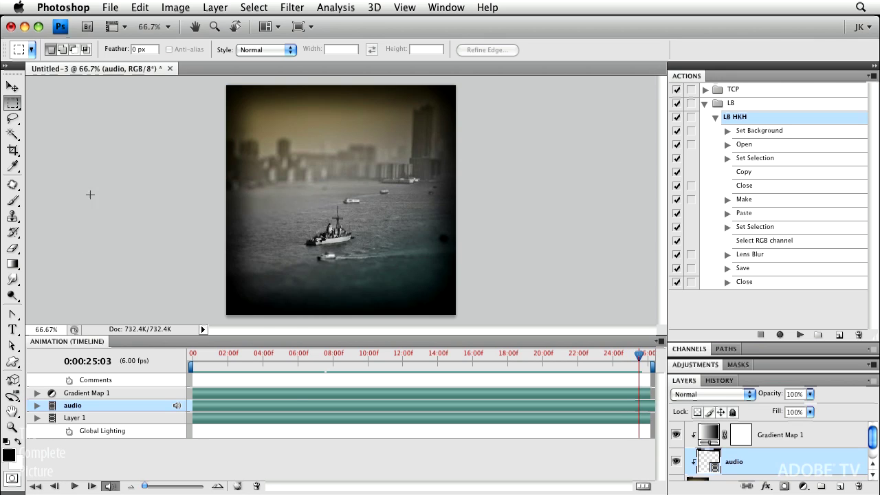
Open File > Export > Render Video and its QuickTime Movie Settings for Untitled-3.mov
{"action": "left_click", "coordinate": [110, 7]}
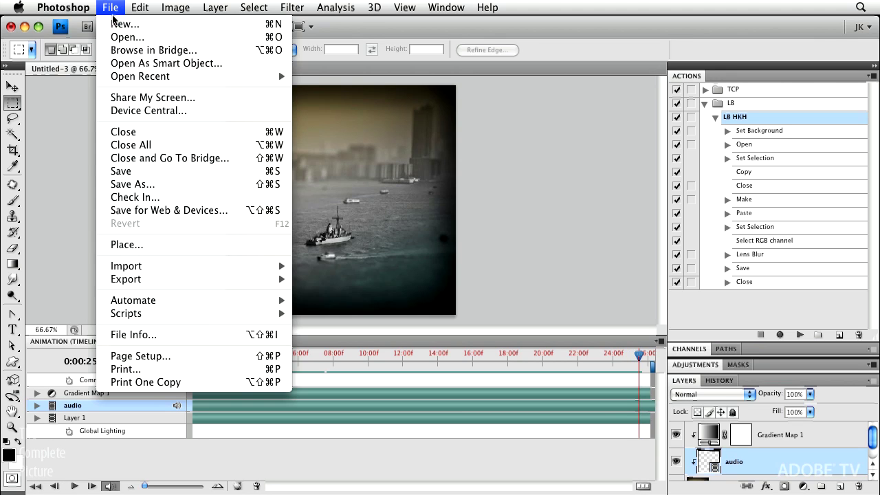
{"action": "mouse_move", "coordinate": [154, 280]}
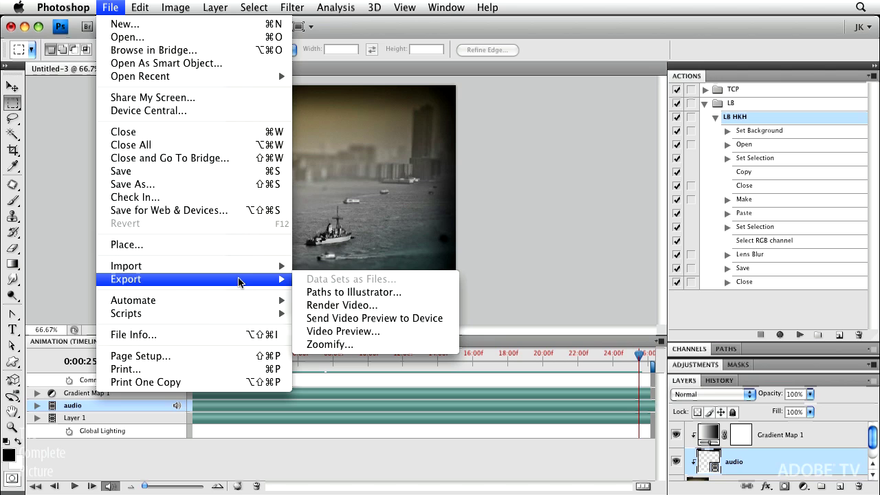
{"action": "left_click", "coordinate": [398, 308]}
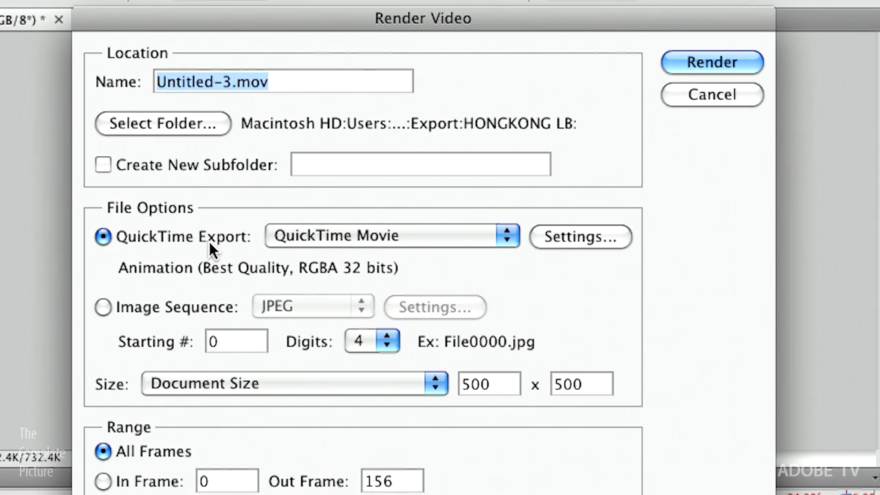
{"action": "left_click", "coordinate": [547, 235]}
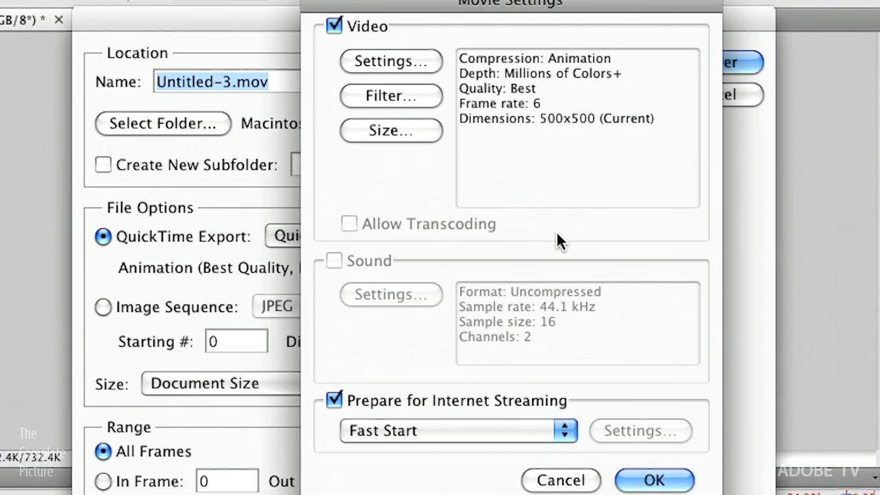